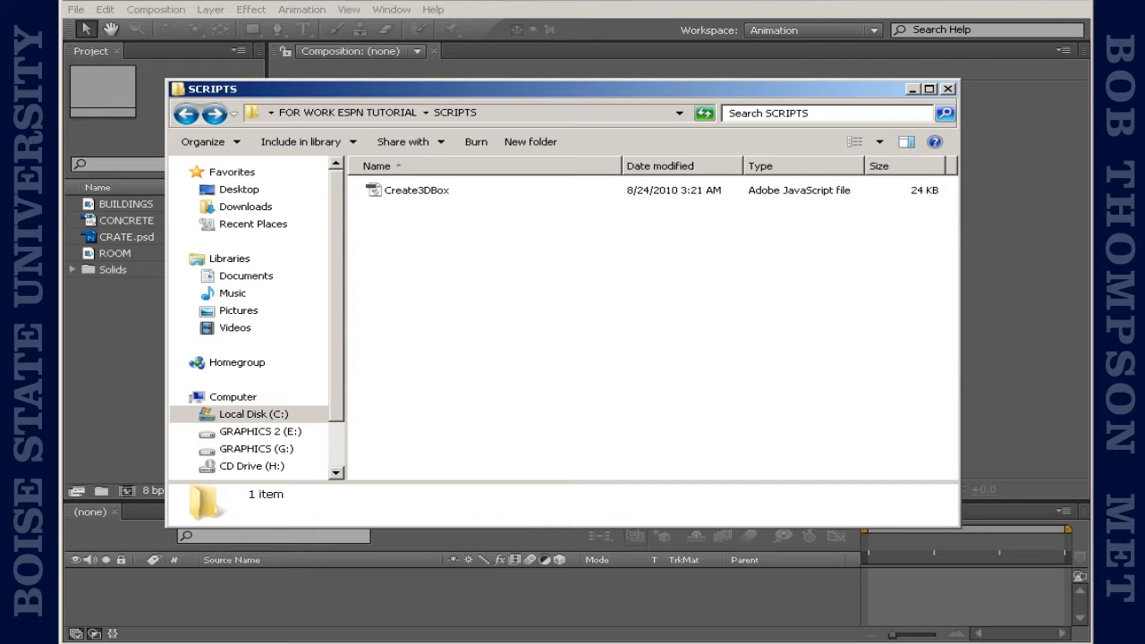
# - Look through the code of the Create3DBox script, and put away the script editor and the SCRIPTS folder window
pyautogui.scroll(-4, 368, 345)
pyautogui.scroll(2, 403, 346)
pyautogui.scroll(-2, 433, 347)
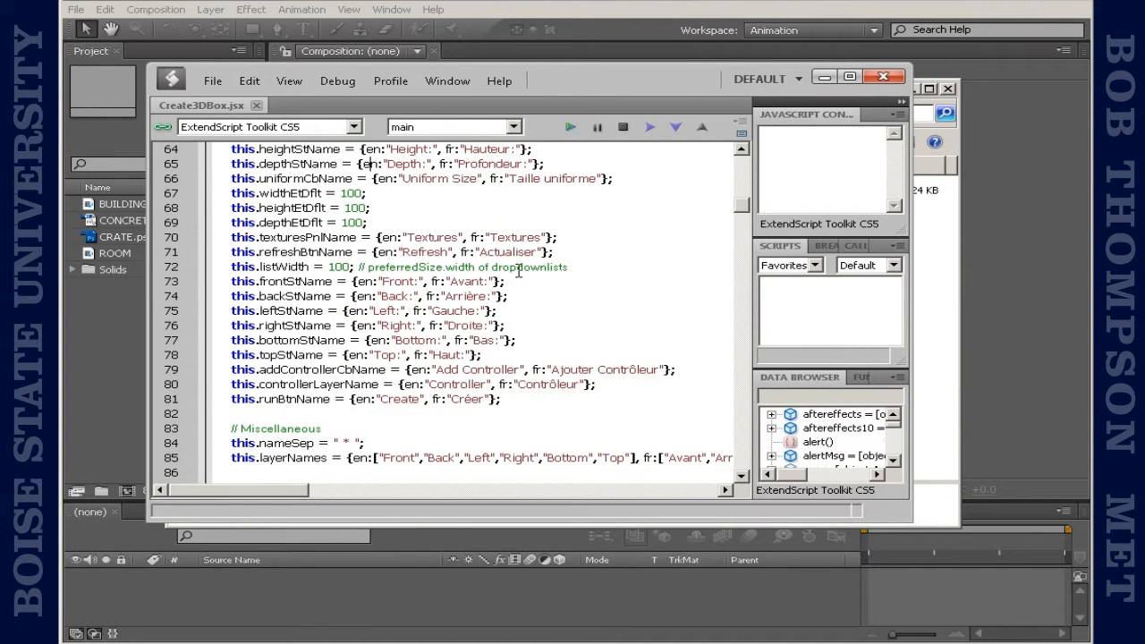
pyautogui.scroll(2, 632, 343)
pyautogui.click(824, 78)
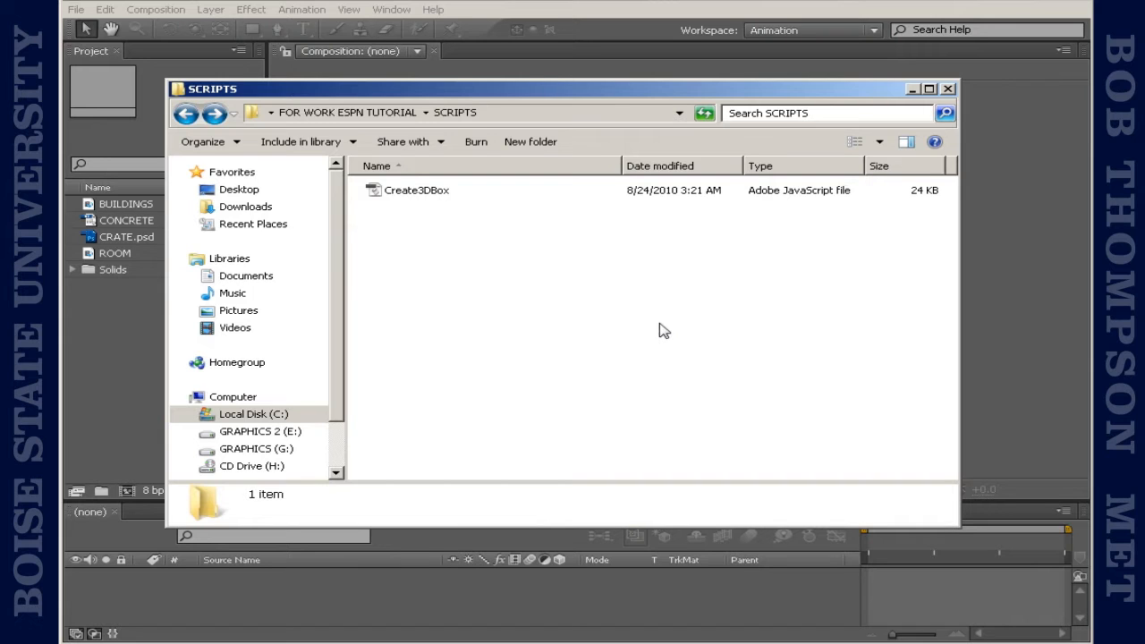
pyautogui.click(913, 89)
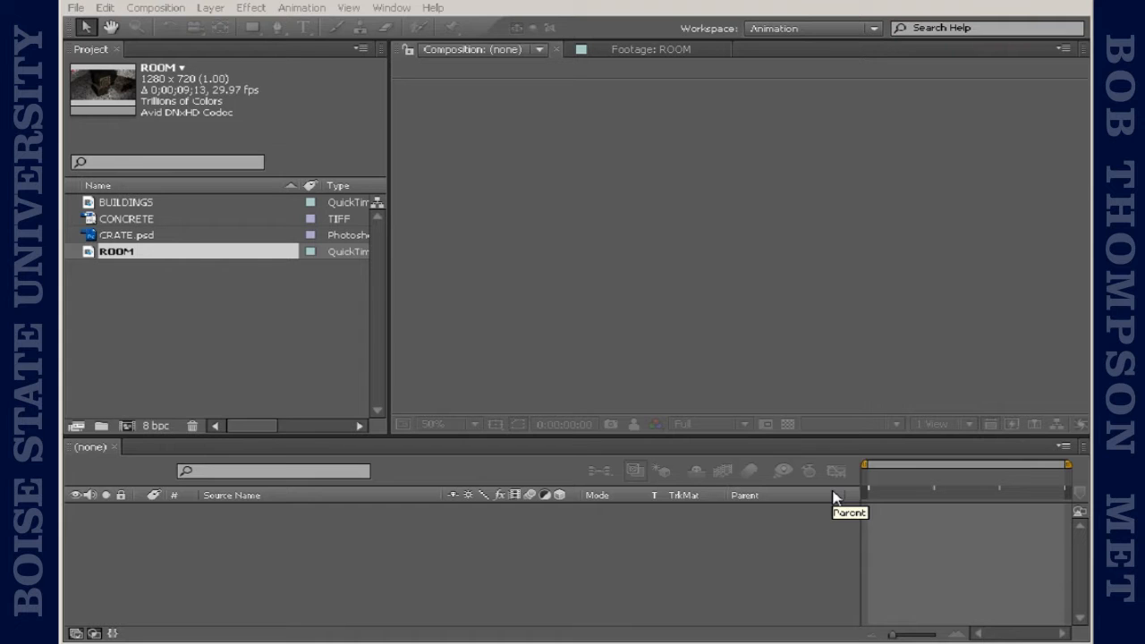
# - Preview the ROOM footage by scrubbing from its start to about 3;18, and return to the empty composition view
pyautogui.click(110, 257)
pyautogui.doubleClick(110, 258)
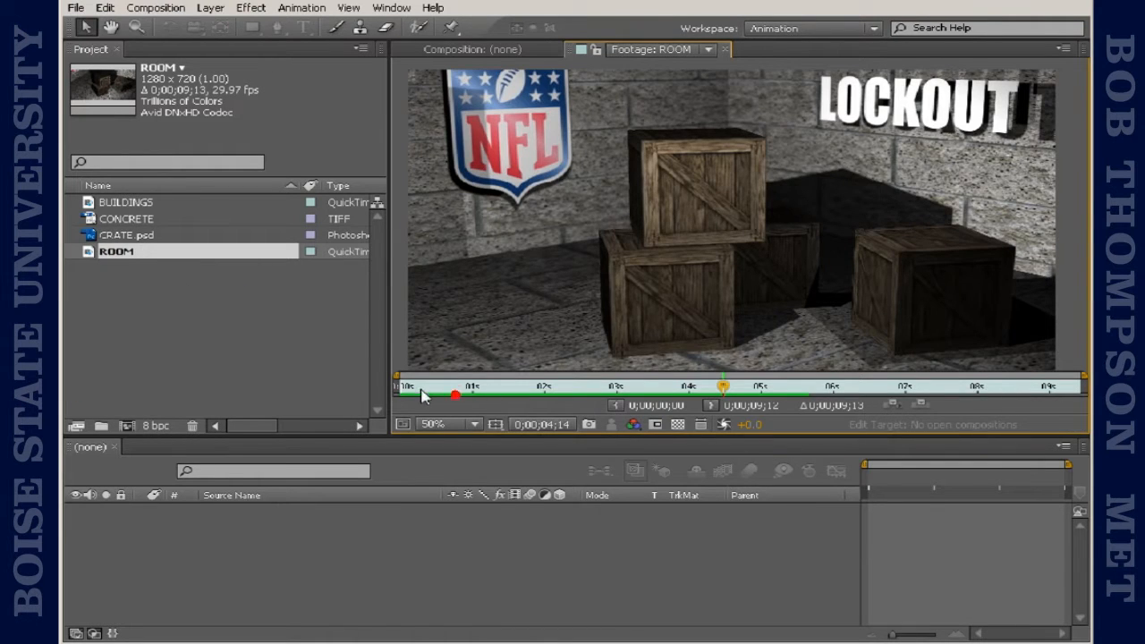
pyautogui.click(401, 394)
pyautogui.moveTo(400, 395); pyautogui.dragTo(660, 439)
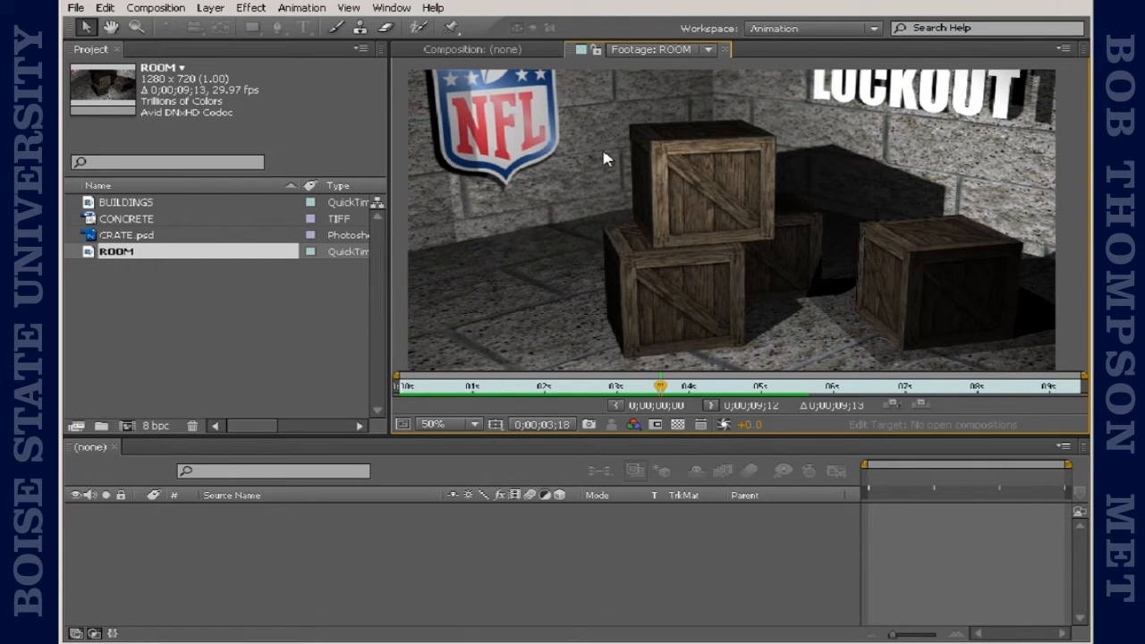
pyautogui.click(456, 50)
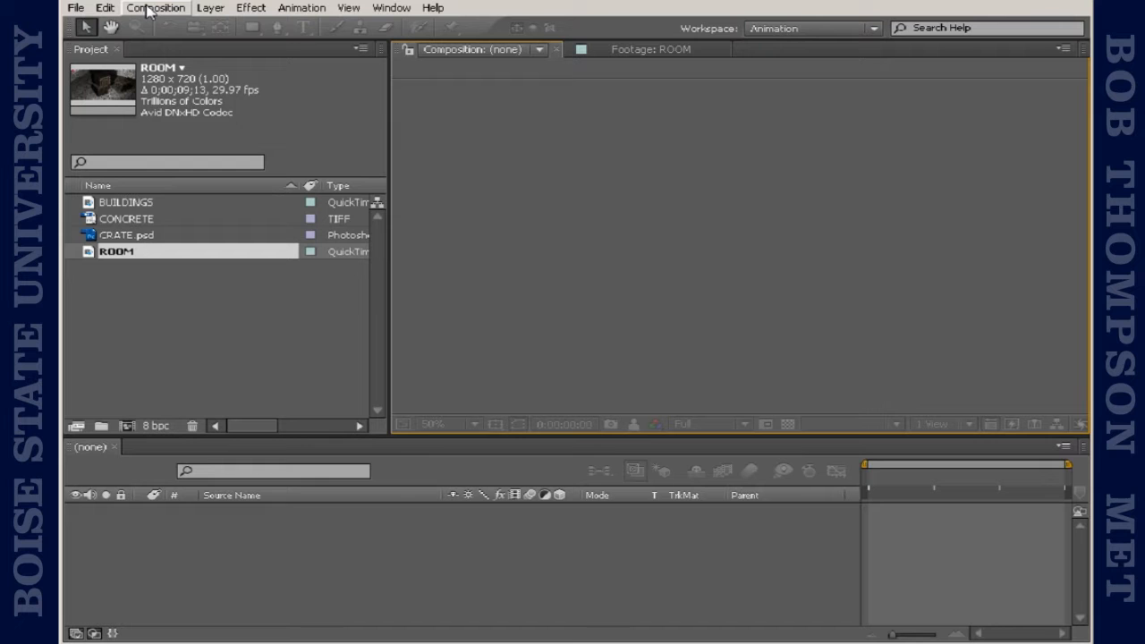
# - Enable Allow Scripts to Write Files and Access Network in the general preferences
pyautogui.click(106, 8)
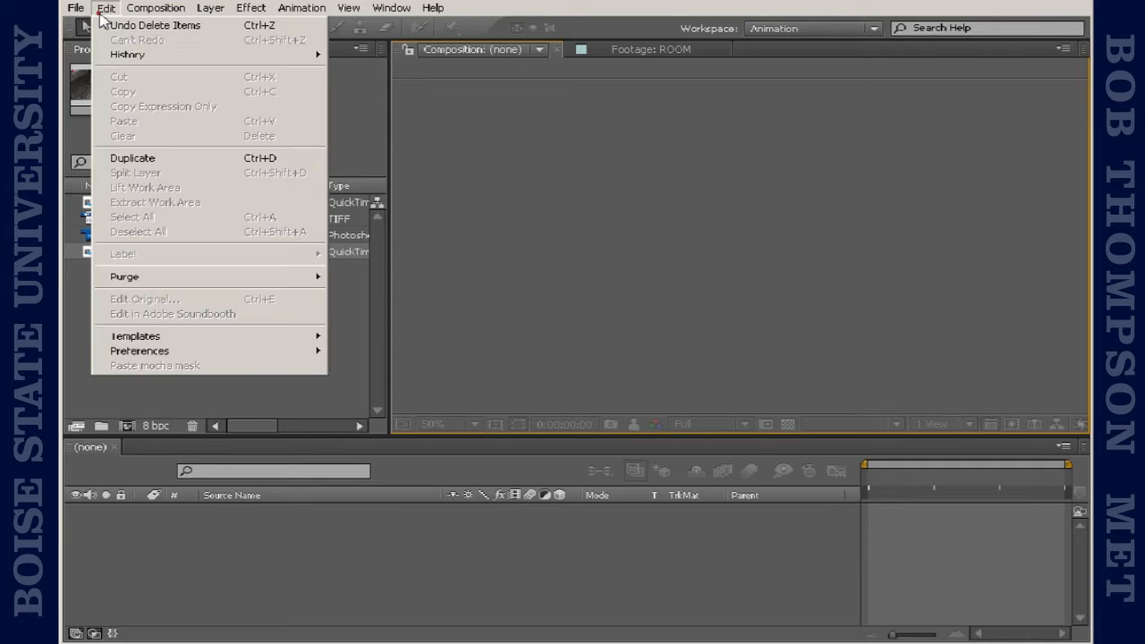
pyautogui.moveTo(187, 354)
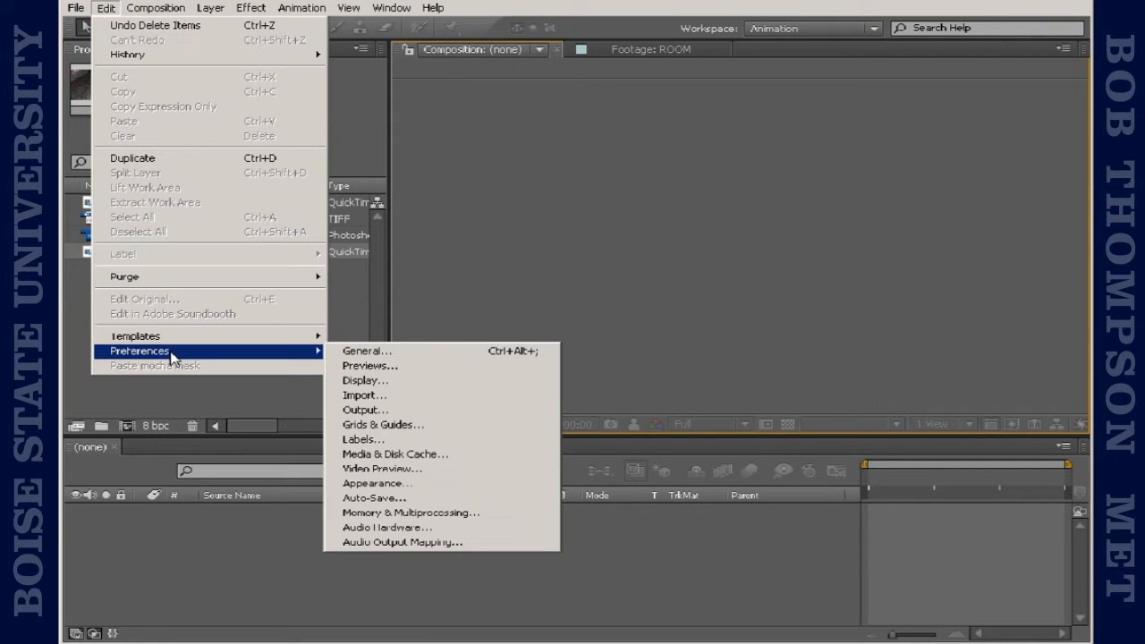
pyautogui.click(389, 356)
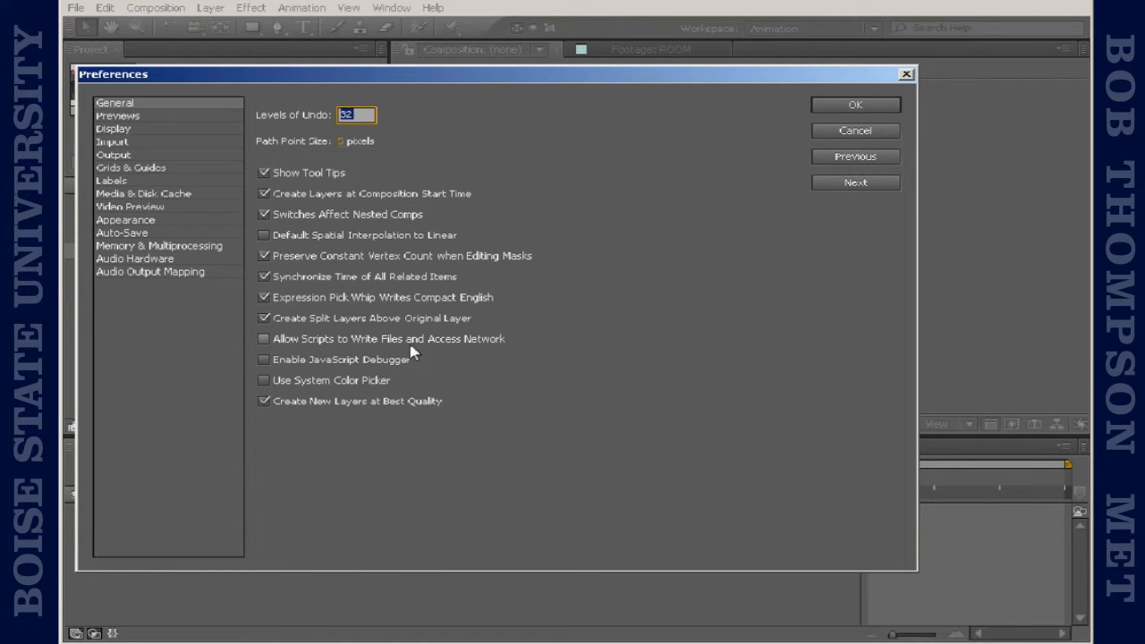
pyautogui.click(263, 340)
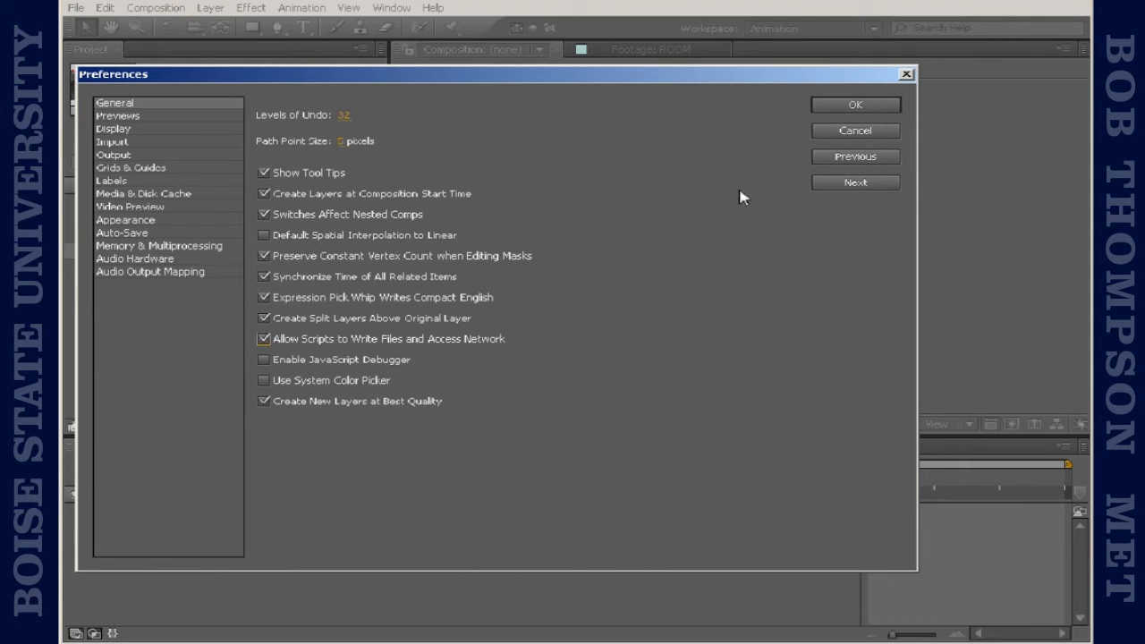
pyautogui.click(835, 104)
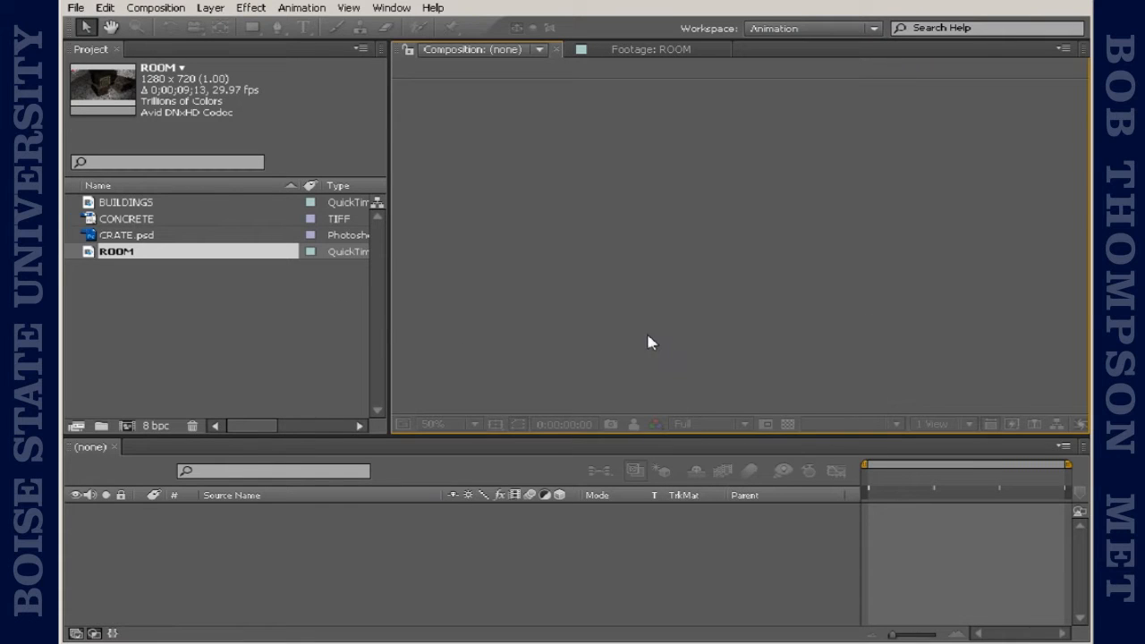
# - Create a composition named Room with the HDV/HDTV 720 29.97 preset and a duration of 0;00;16;00
pyautogui.click(155, 7)
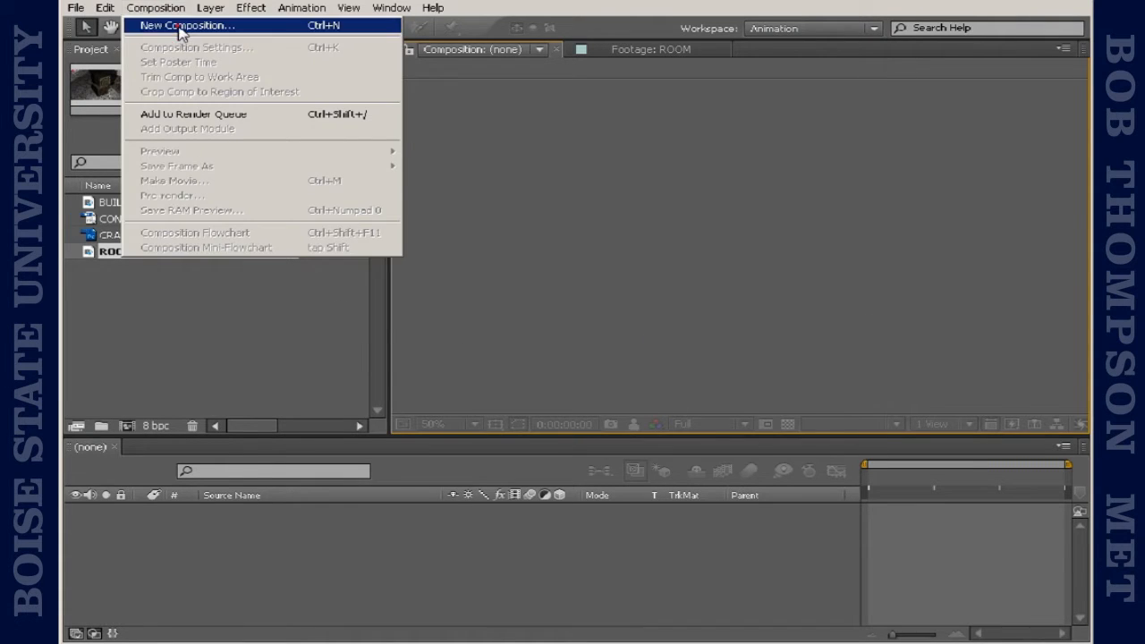
pyautogui.click(166, 25)
pyautogui.write('Room')
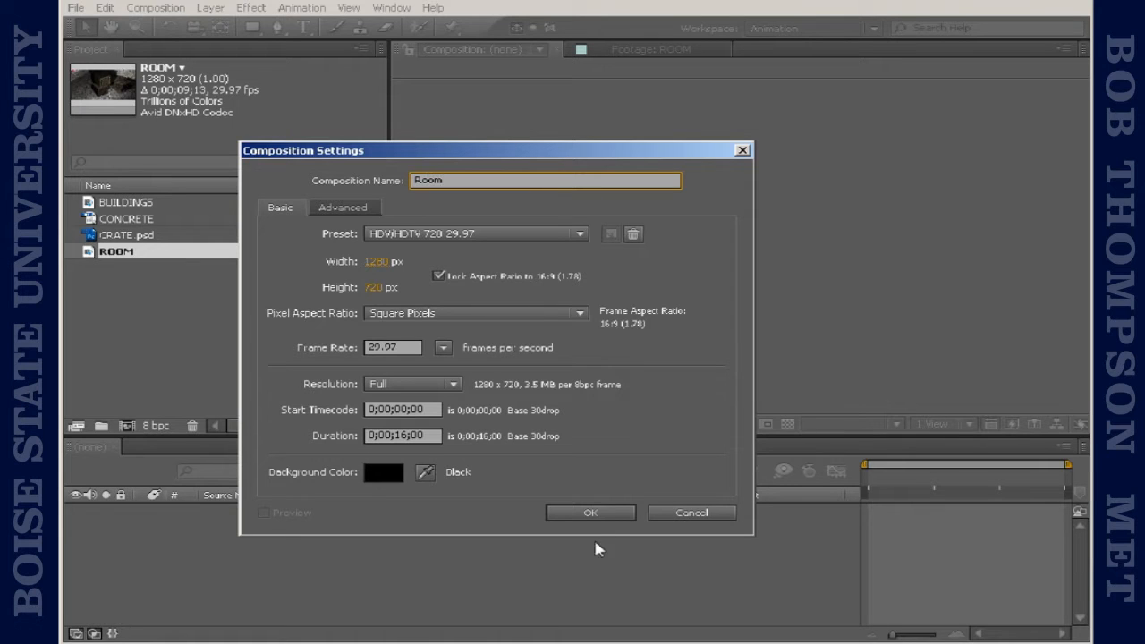
pyautogui.click(596, 517)
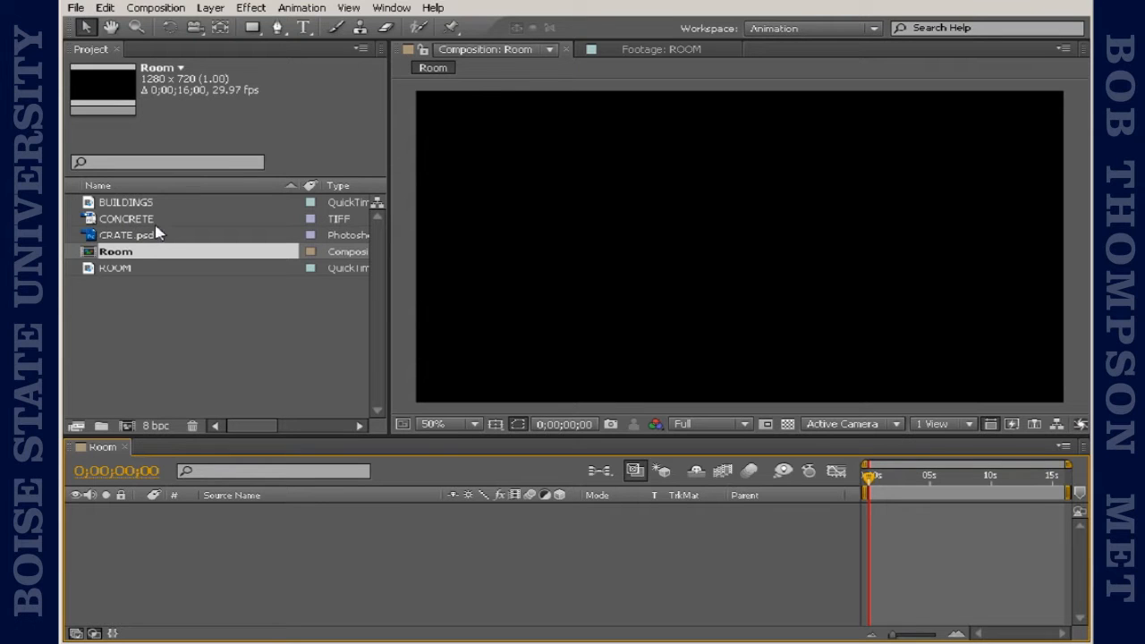
# - View the CONCRETE and CRATE.psd texture images from the project
pyautogui.doubleClick(148, 221)
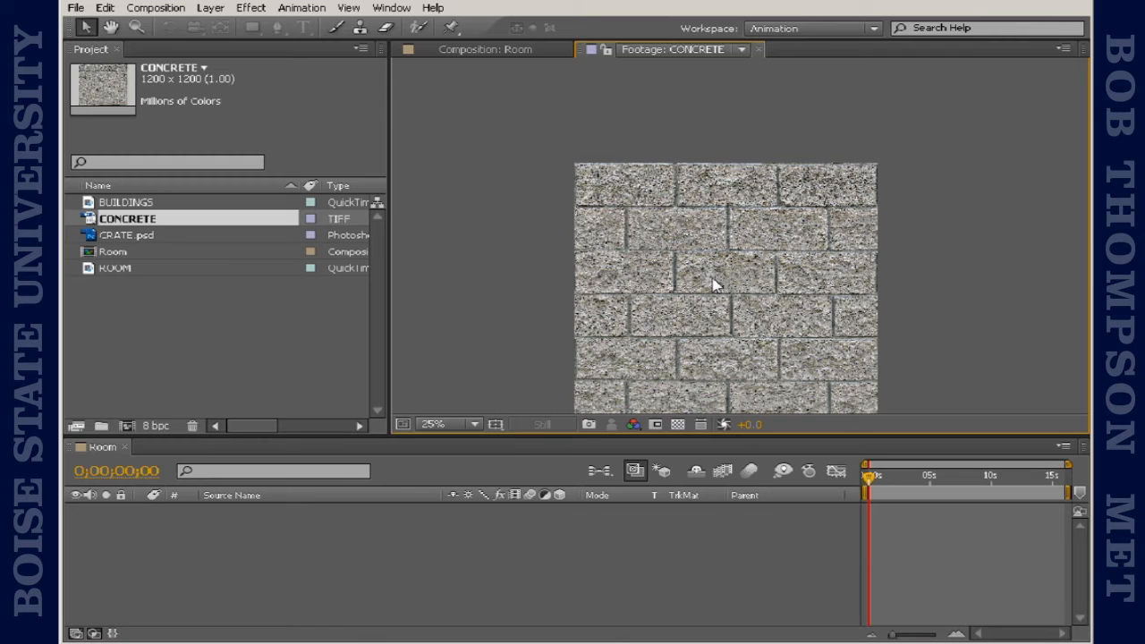
pyautogui.moveTo(713, 281); pyautogui.dragTo(702, 254)
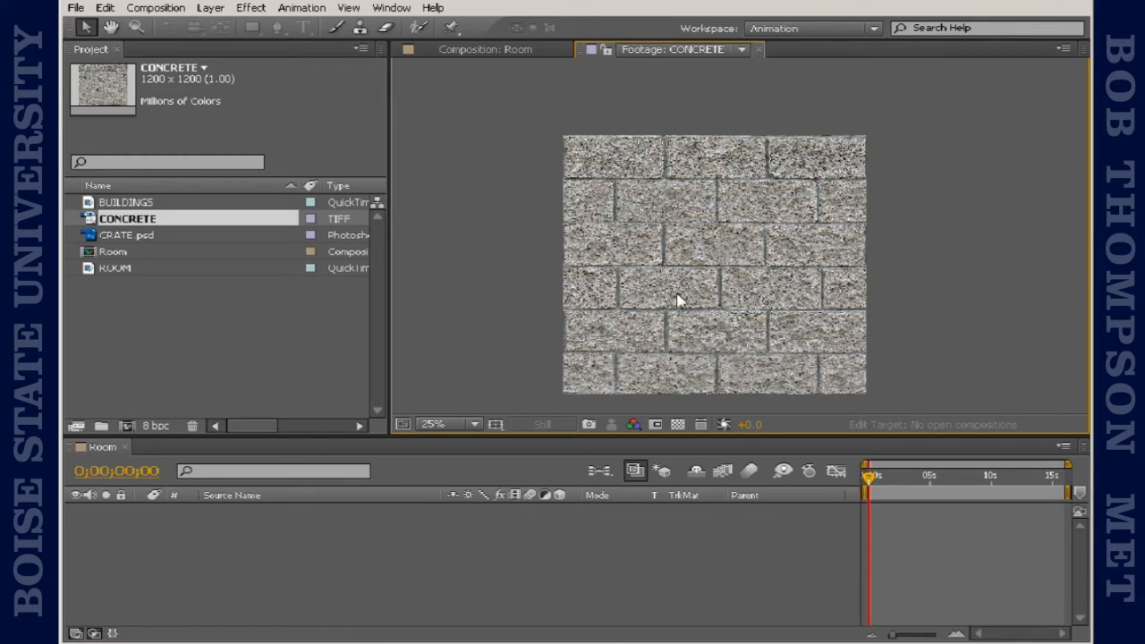
pyautogui.click(125, 251)
pyautogui.doubleClick(125, 235)
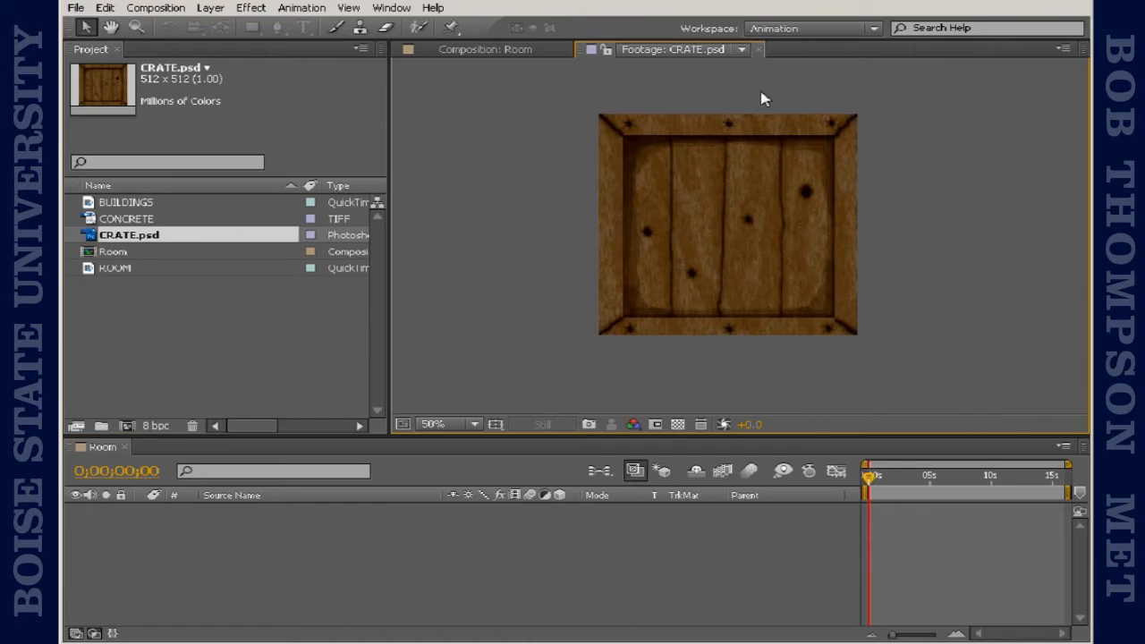
pyautogui.click(255, 310)
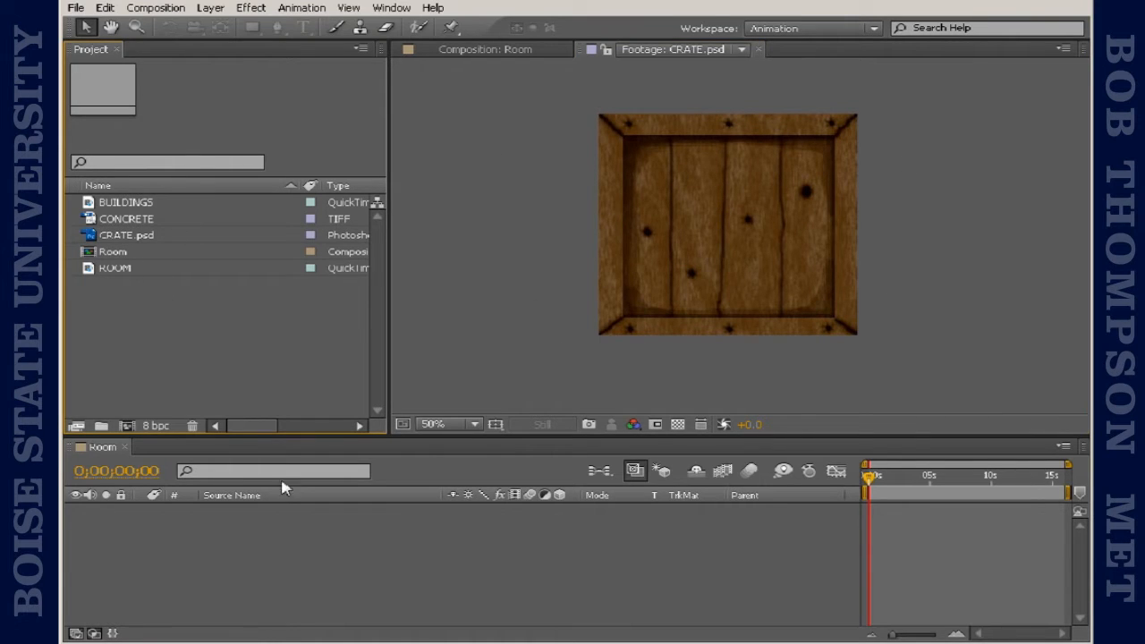
# - Run the Create3DBox script file for the Room composition and move its dialog out of the way
pyautogui.click(313, 537)
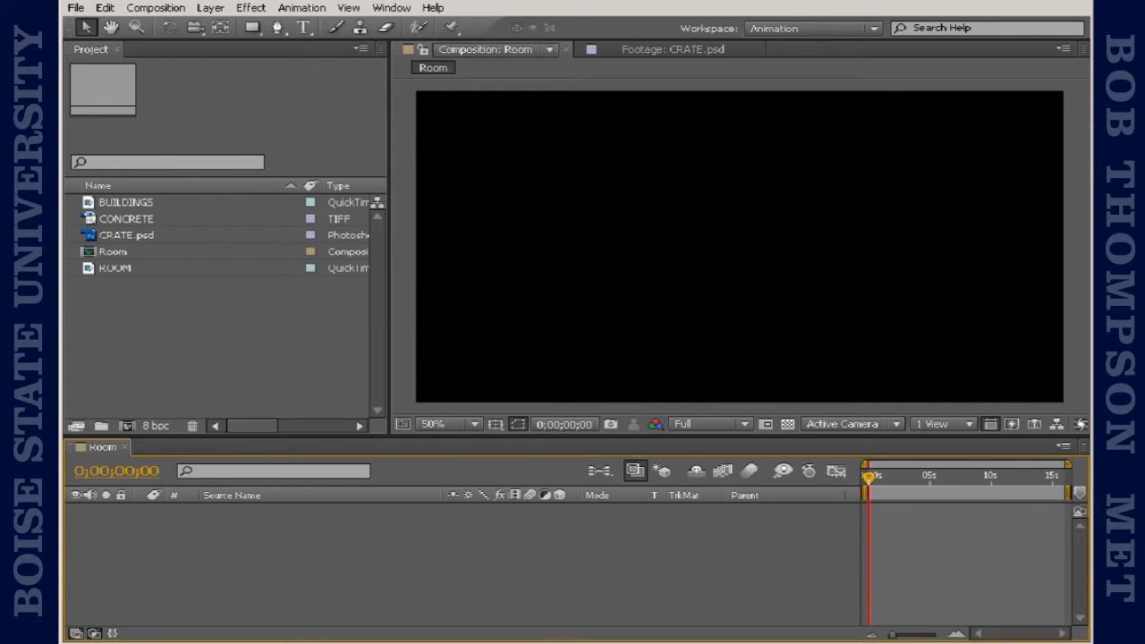
pyautogui.click(76, 7)
pyautogui.moveTo(186, 468)
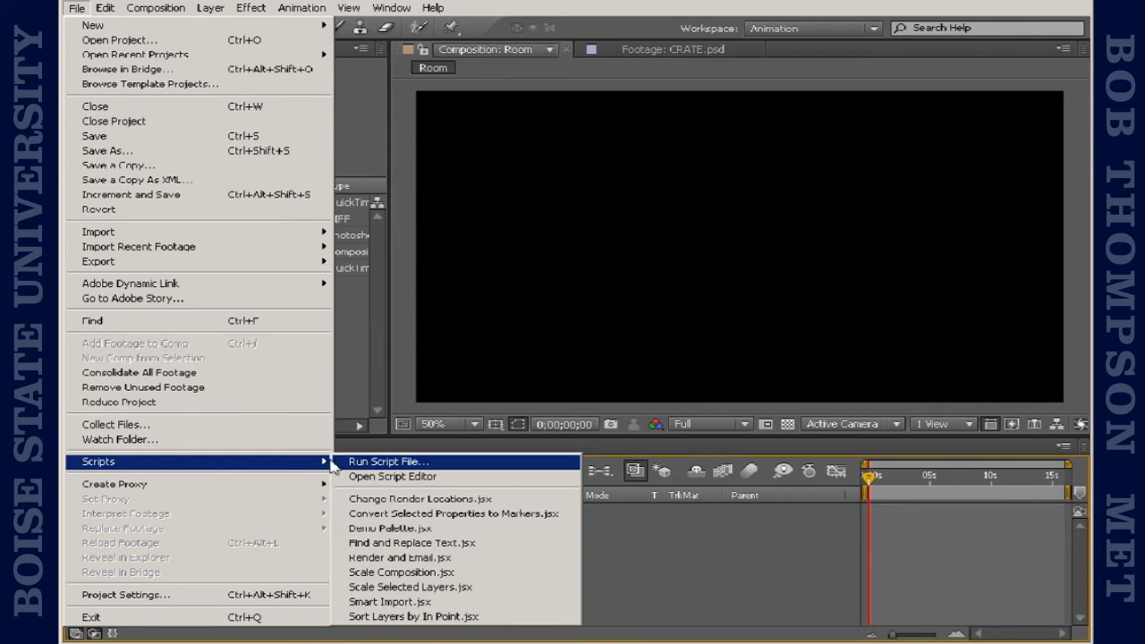
pyautogui.click(383, 462)
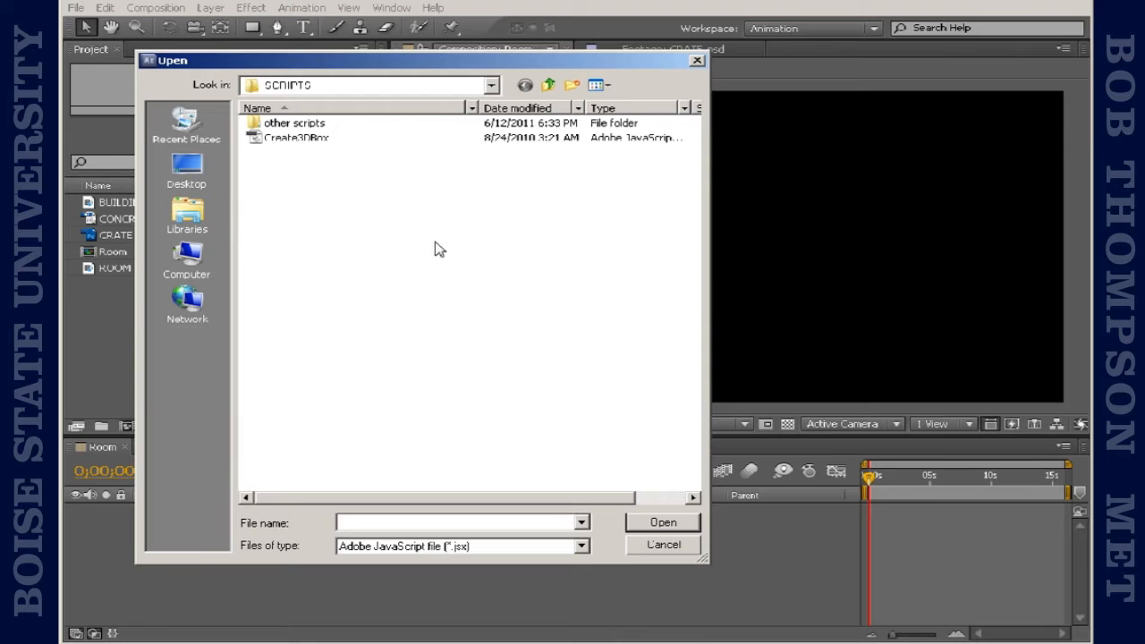
pyautogui.click(313, 144)
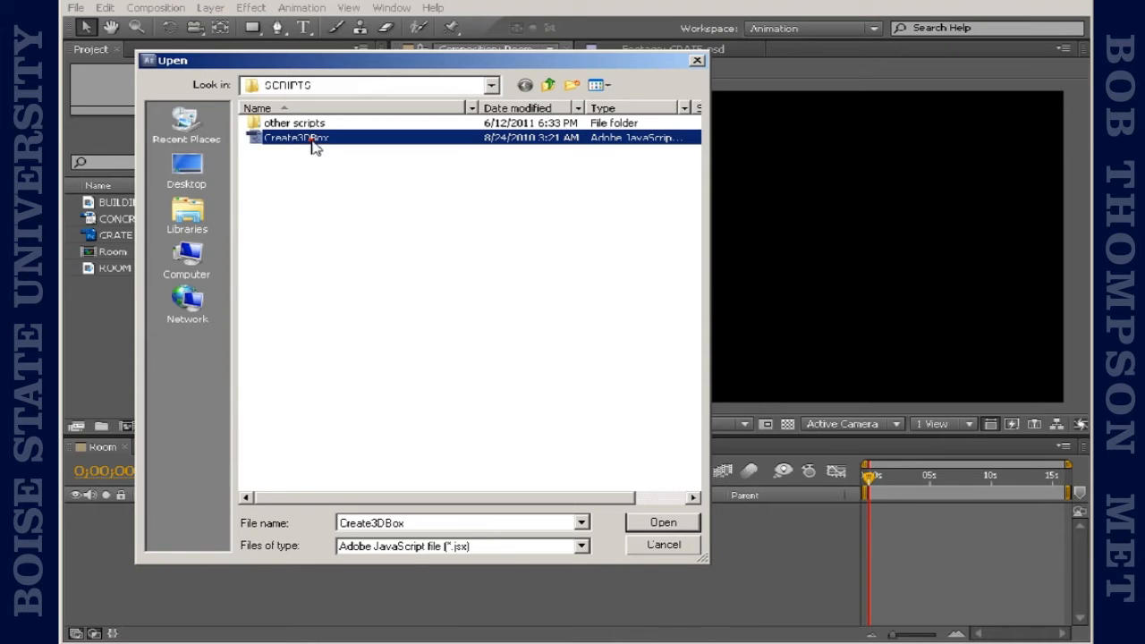
pyautogui.click(659, 524)
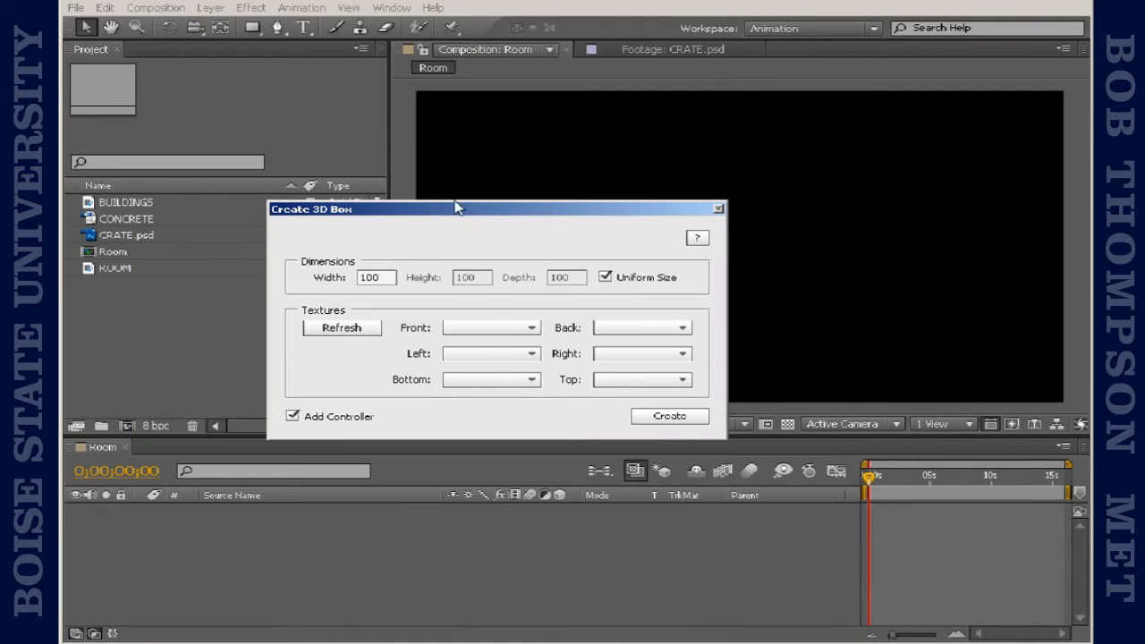
pyautogui.moveTo(444, 210); pyautogui.dragTo(333, 147)
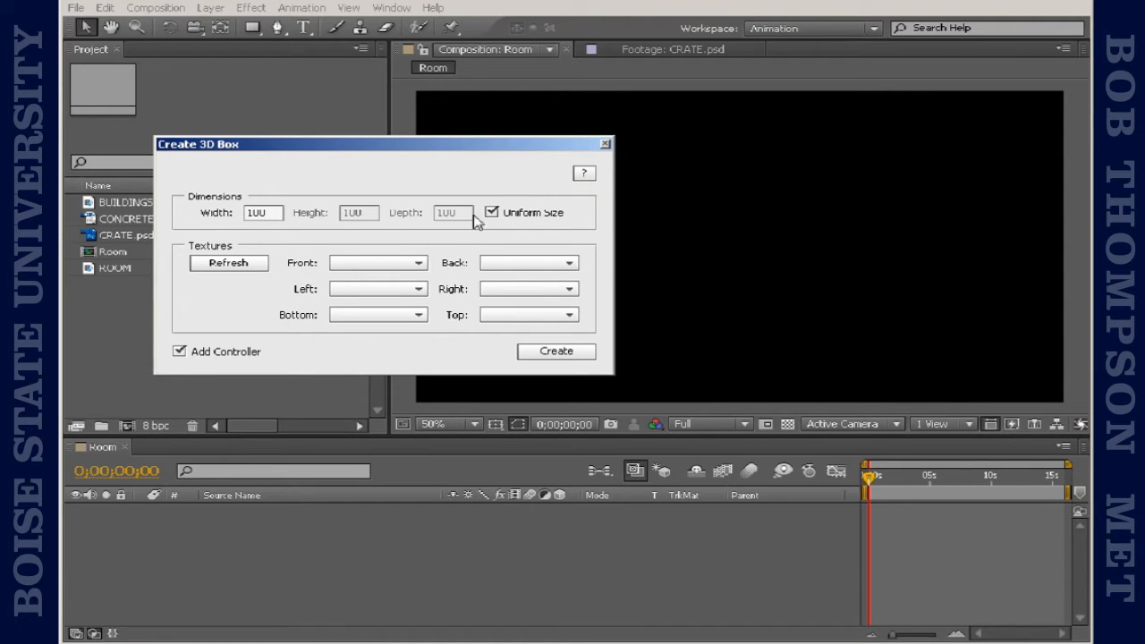
pyautogui.click(204, 269)
pyautogui.moveTo(340, 148); pyautogui.dragTo(376, 110)
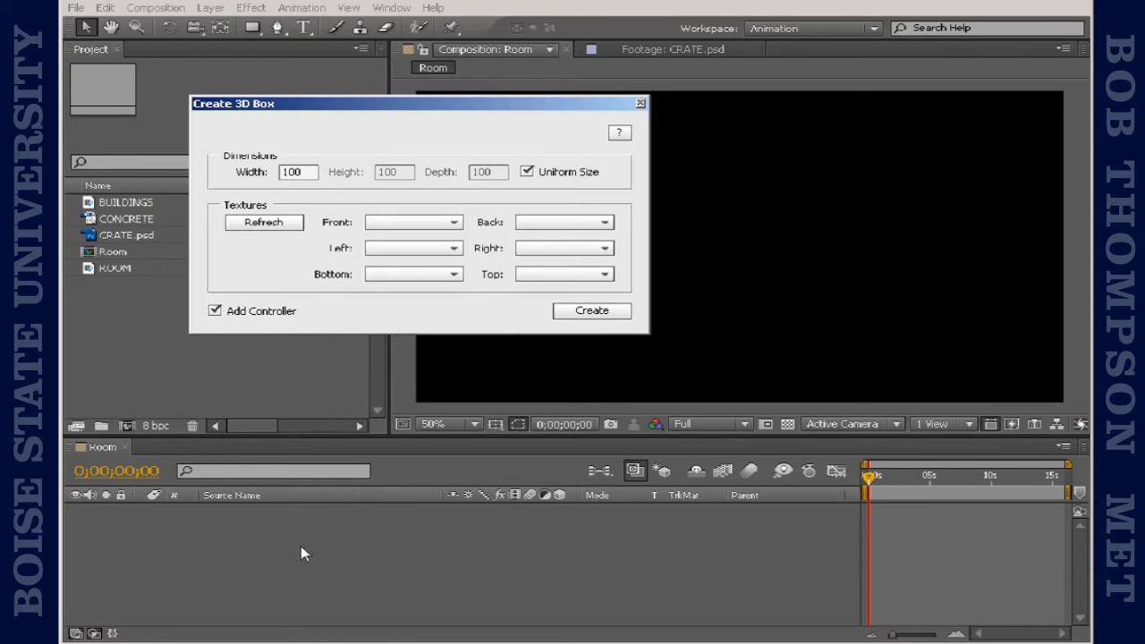
# - Add the CONCRETE image to the Room composition as a layer and scale it to 61%
pyautogui.click(132, 219)
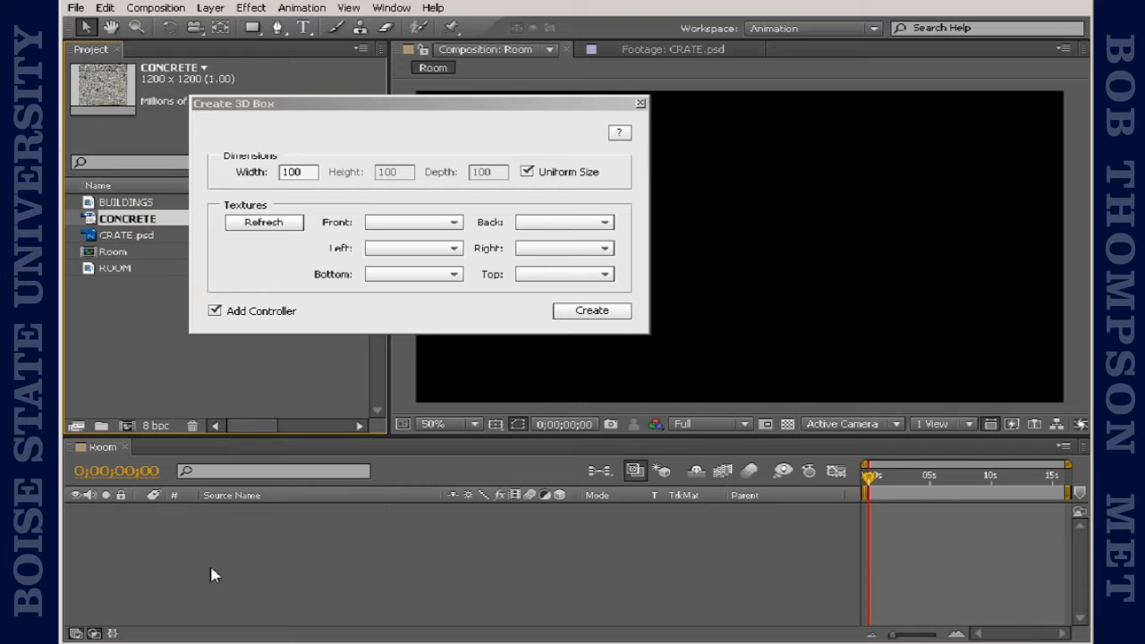
pyautogui.moveTo(217, 550); pyautogui.dragTo(217, 548)
pyautogui.scroll(-1, 822, 250)
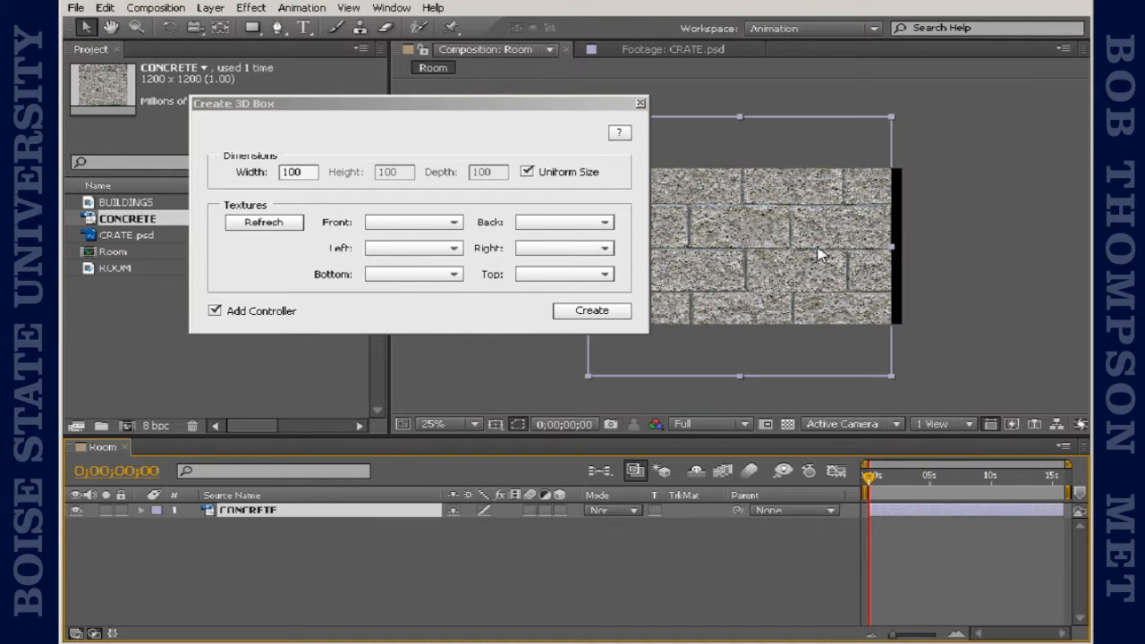
pyautogui.press('s')
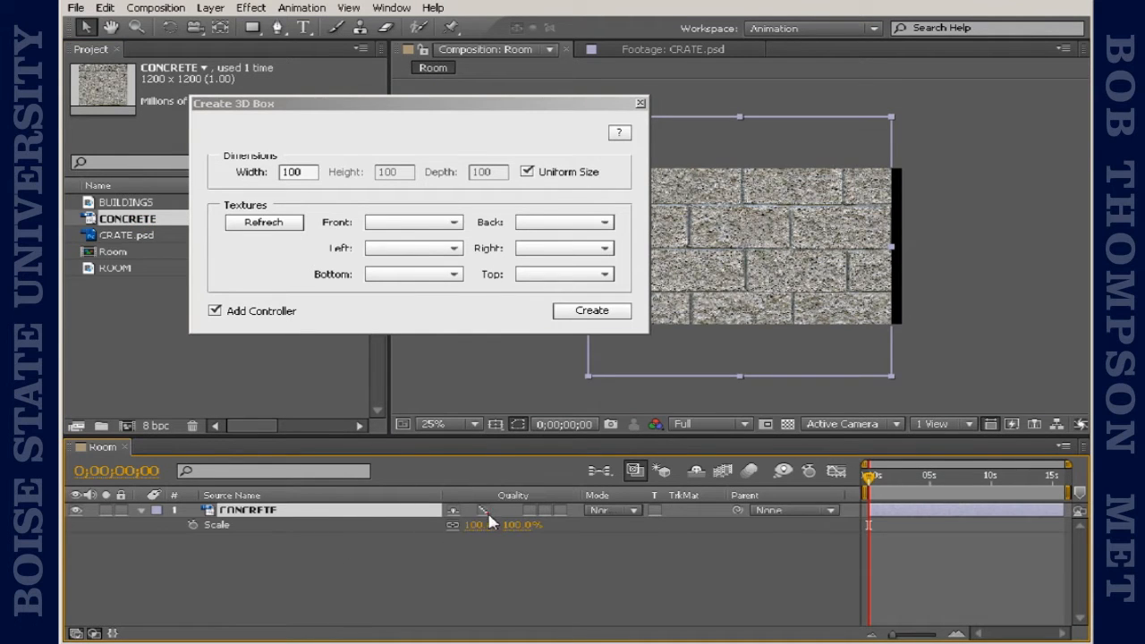
pyautogui.moveTo(474, 525); pyautogui.dragTo(438, 528)
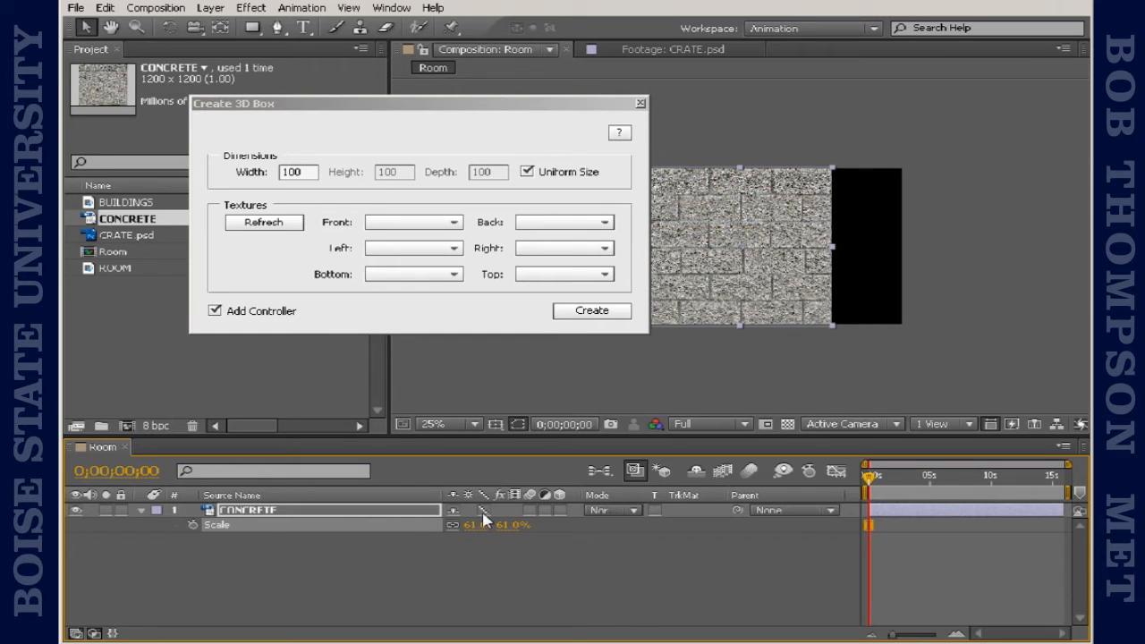
pyautogui.scroll(1, 633, 255)
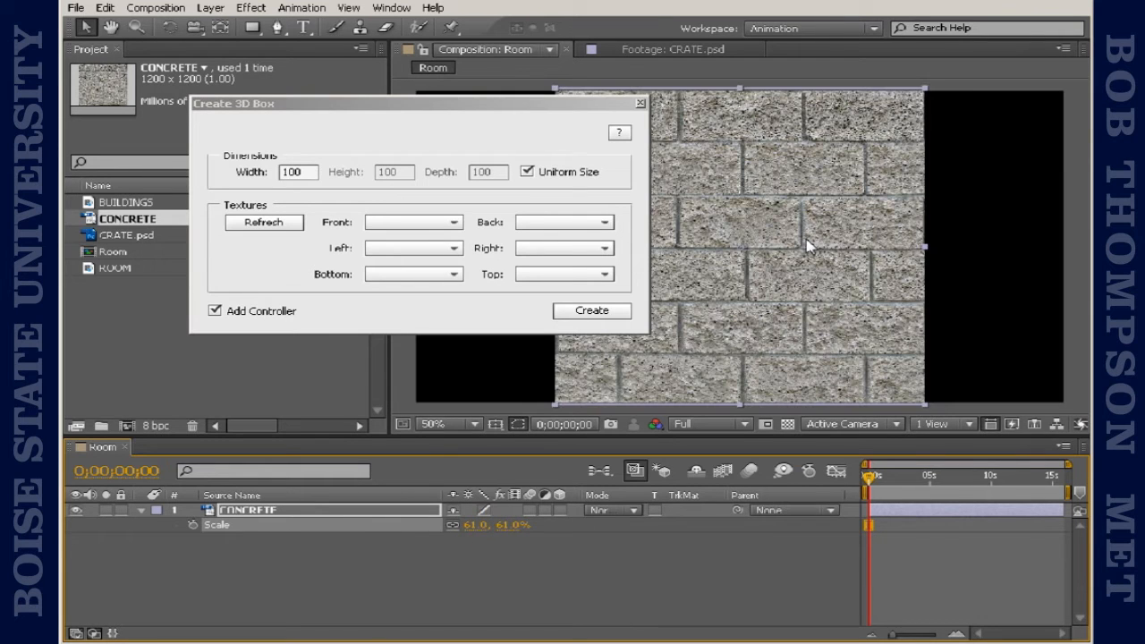
# - Refresh the box textures and create a uniform 3D box of width 100 with CONCRETE on all six sides and a controller
pyautogui.moveTo(372, 109); pyautogui.dragTo(265, 86)
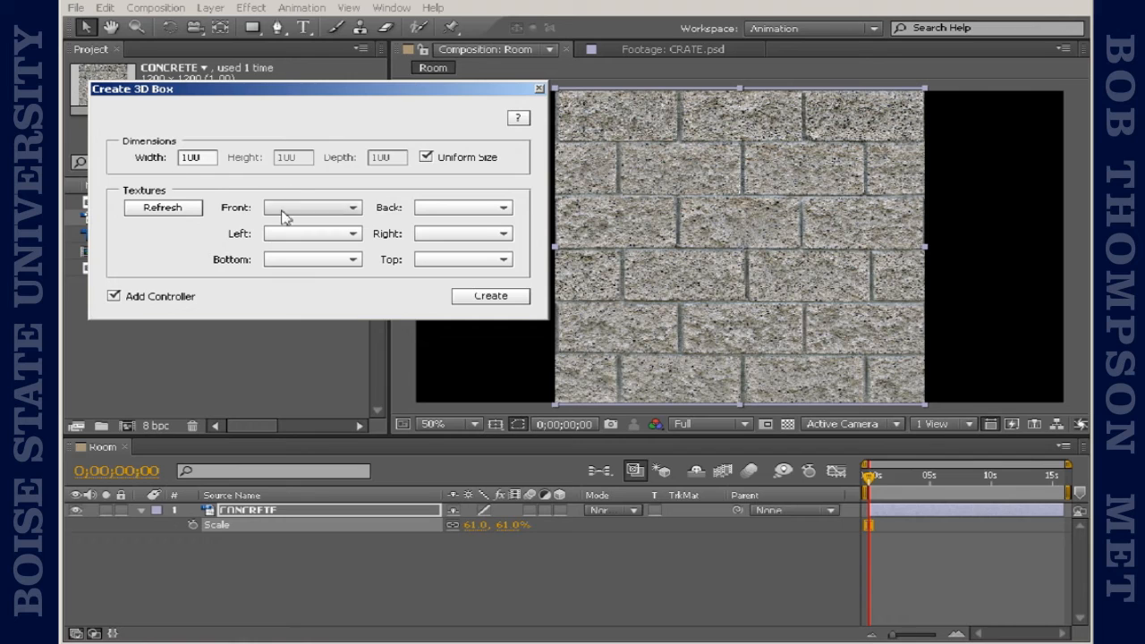
pyautogui.click(170, 210)
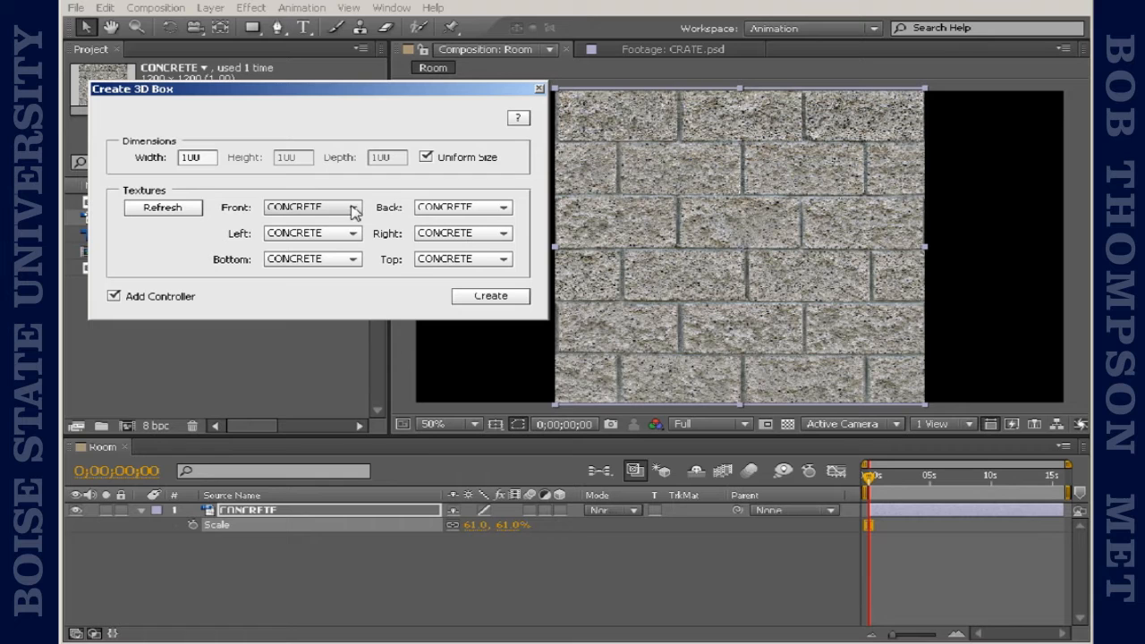
pyautogui.click(498, 297)
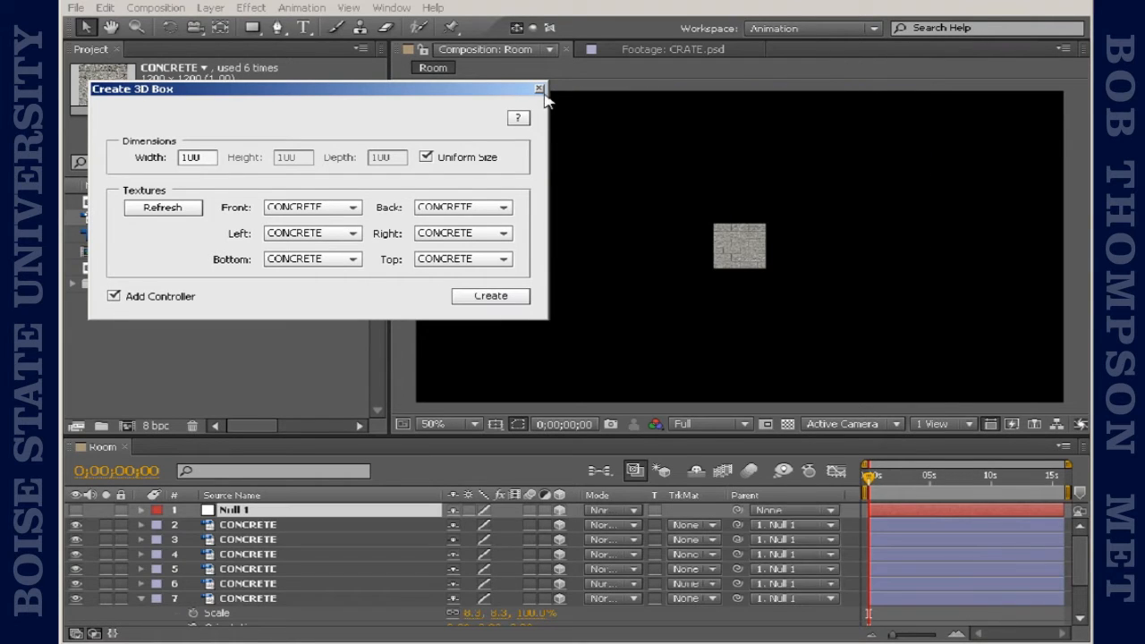
pyautogui.click(539, 89)
# - Try rotating the concrete box with its Null 1 controller and undo the rotation
pyautogui.press('.')
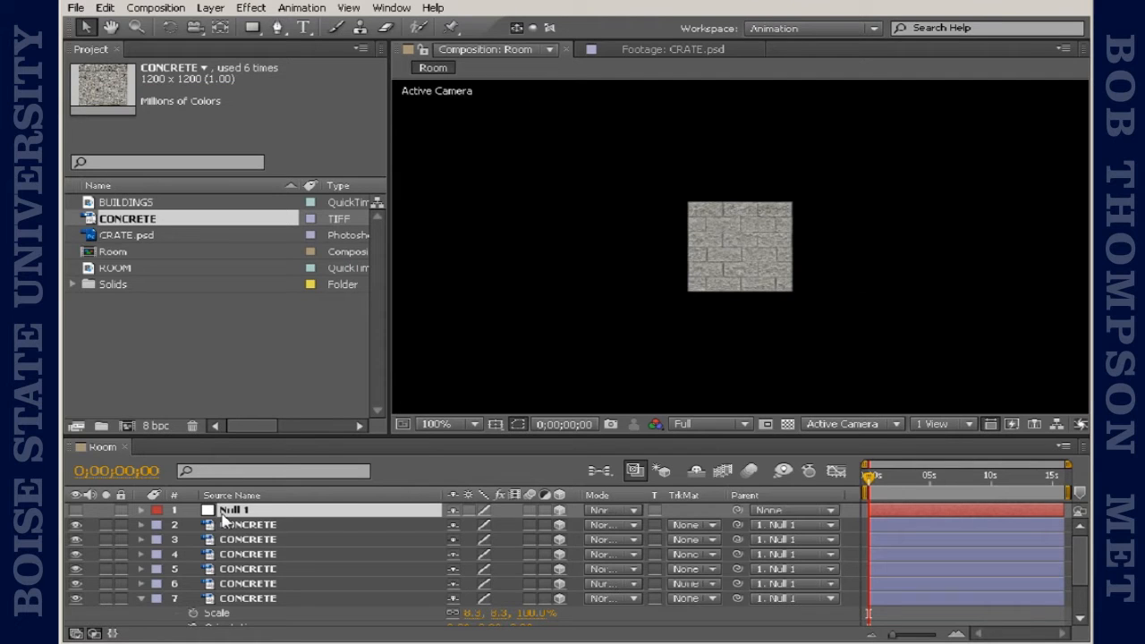
pyautogui.press('s')
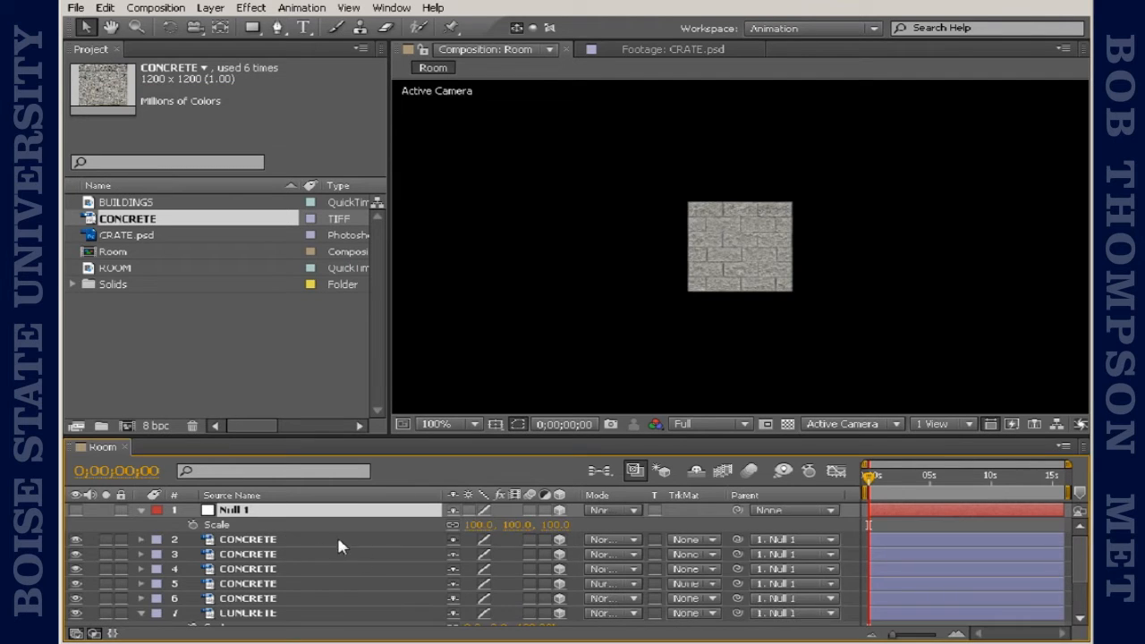
pyautogui.press('r')
pyautogui.moveTo(475, 553); pyautogui.dragTo(514, 565)
pyautogui.hotkey('ctrl', 'z')
pyautogui.hotkey('ctrl', 'z')
pyautogui.hotkey('ctrl', 'z')
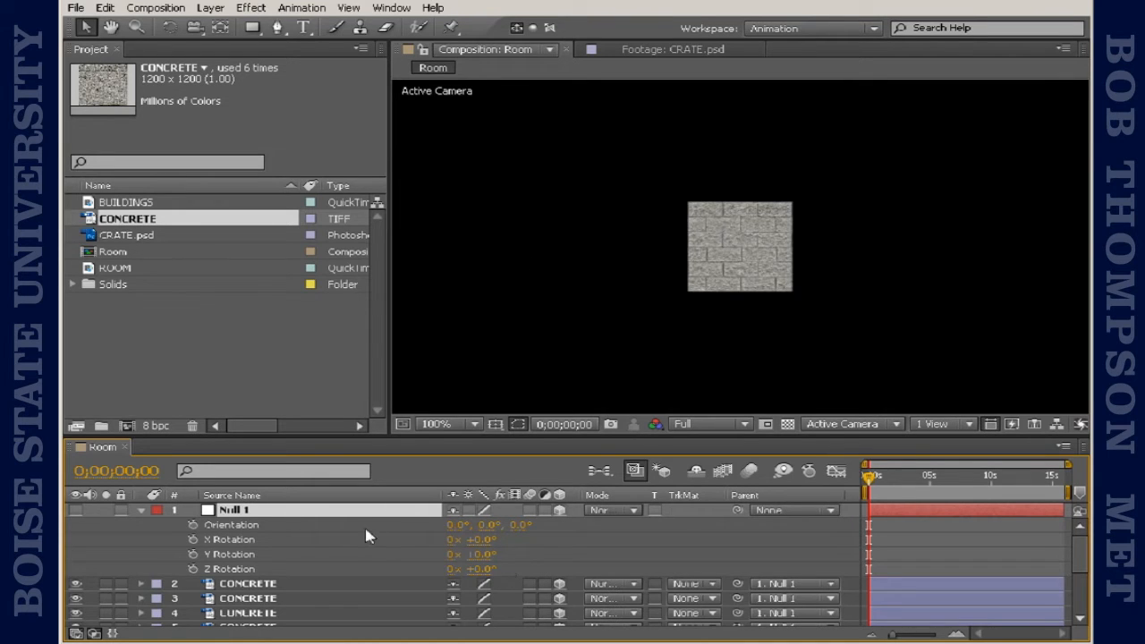
# - Scale the Null 1 controller to 306% on all axes to enlarge the concrete box
pyautogui.press('s')
pyautogui.moveTo(522, 526); pyautogui.dragTo(739, 536)
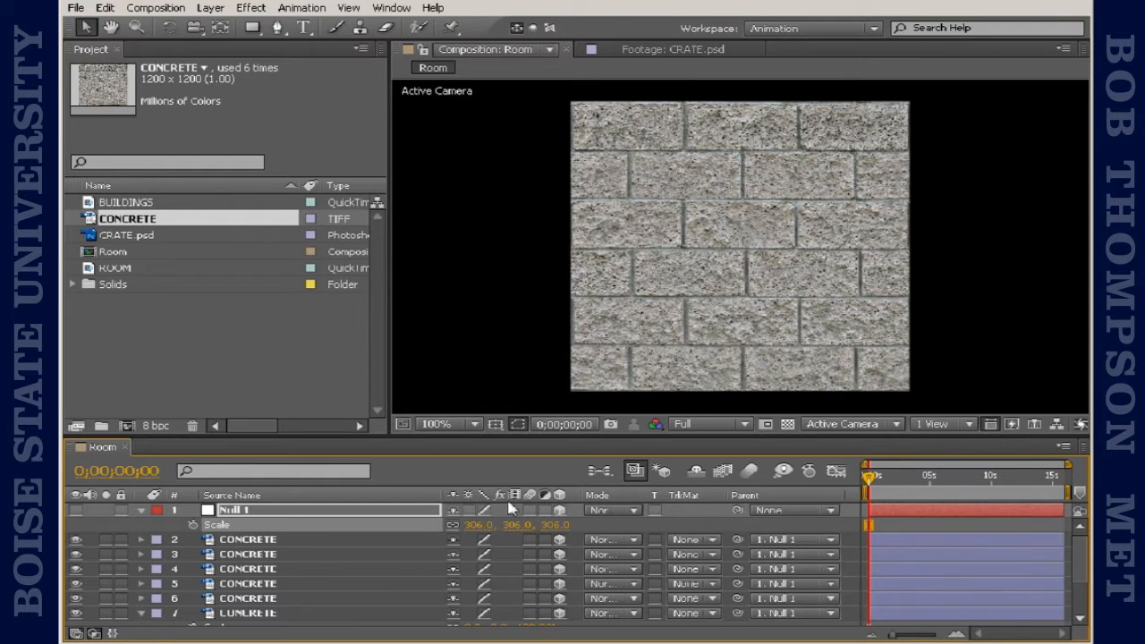
# - Hide the concrete box's front, ceiling and left wall layers, checking which side each CONCRETE layer forms
pyautogui.click(76, 539)
pyautogui.click(76, 539)
pyautogui.click(76, 614)
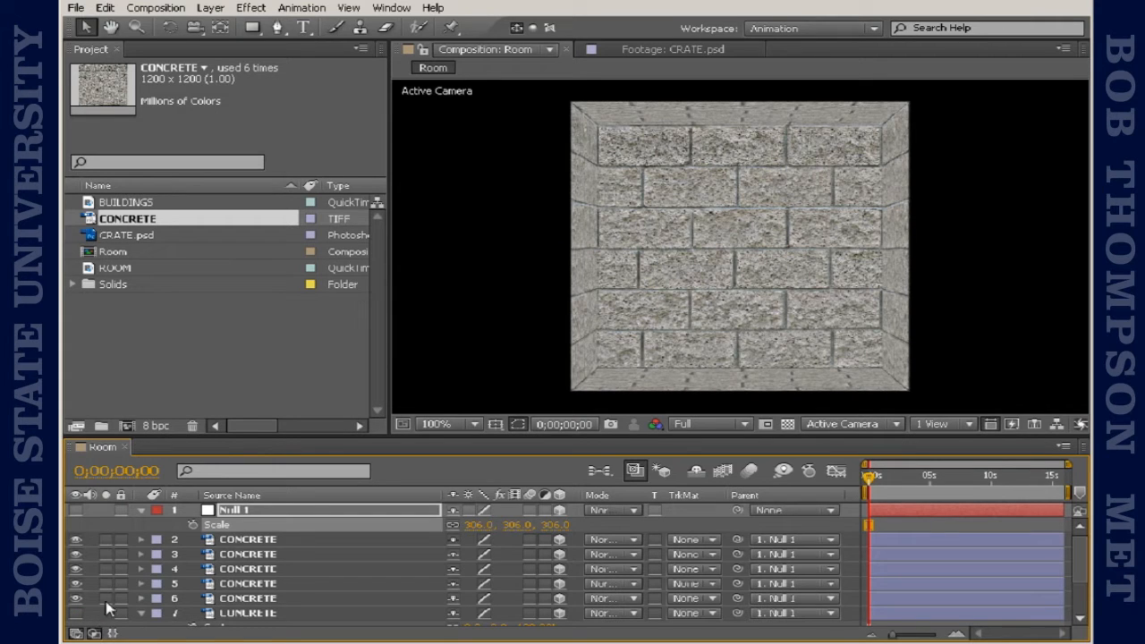
pyautogui.click(77, 599)
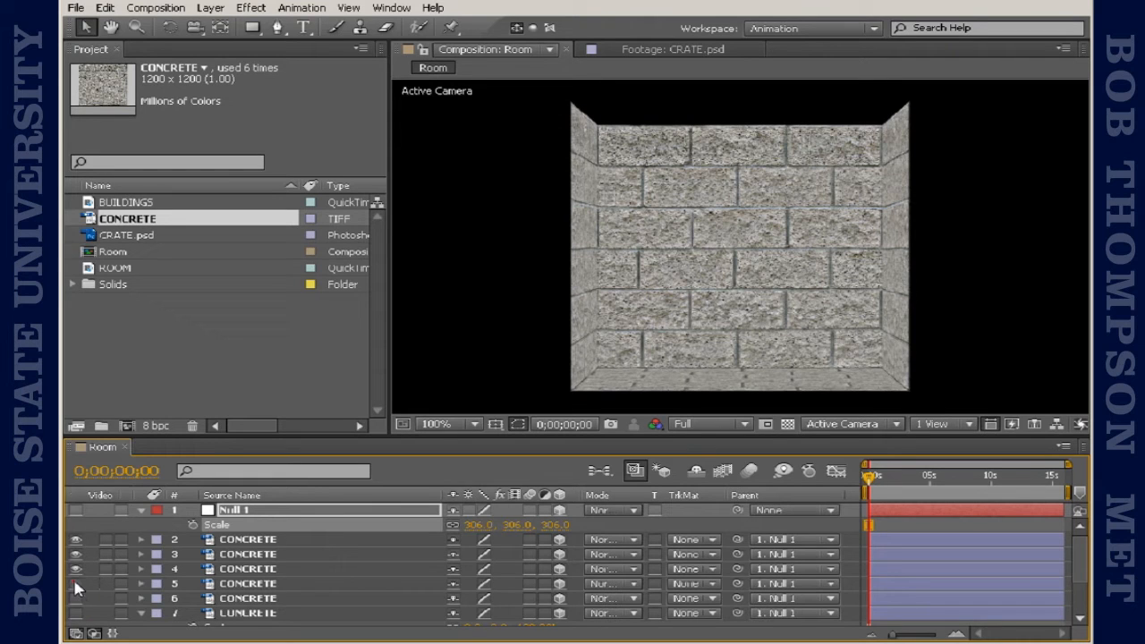
pyautogui.click(76, 586)
pyautogui.click(76, 585)
pyautogui.click(76, 569)
pyautogui.click(76, 569)
pyautogui.click(76, 555)
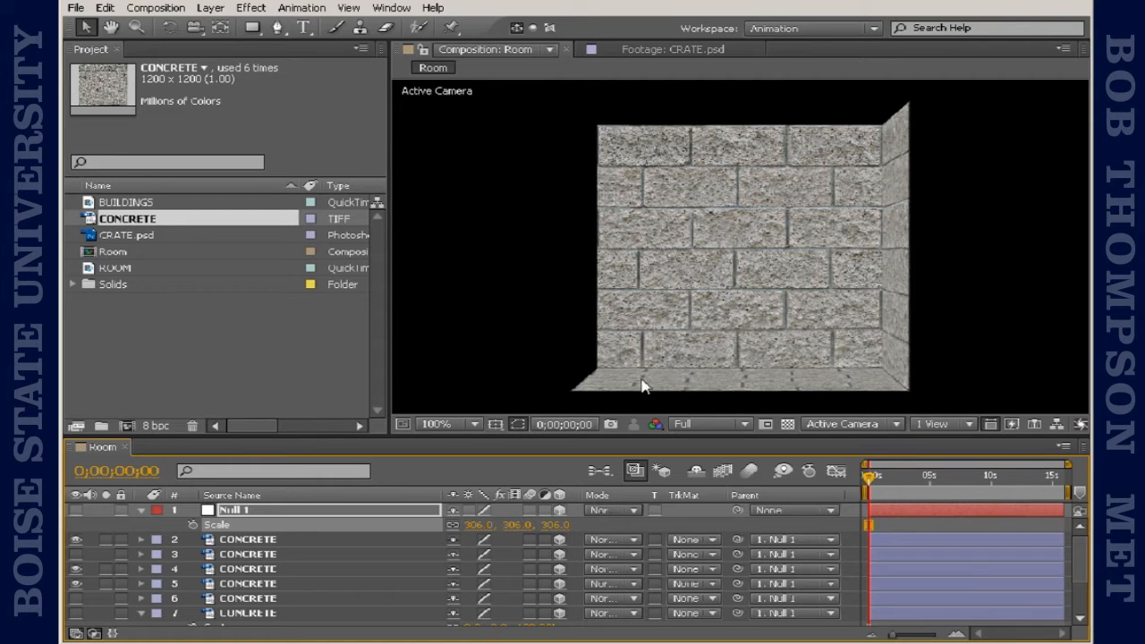
# - Set the Null 1 controller's Y Rotation to -44° to turn the room's corner toward the view
pyautogui.press('r')
pyautogui.moveTo(761, 341); pyautogui.dragTo(826, 340)
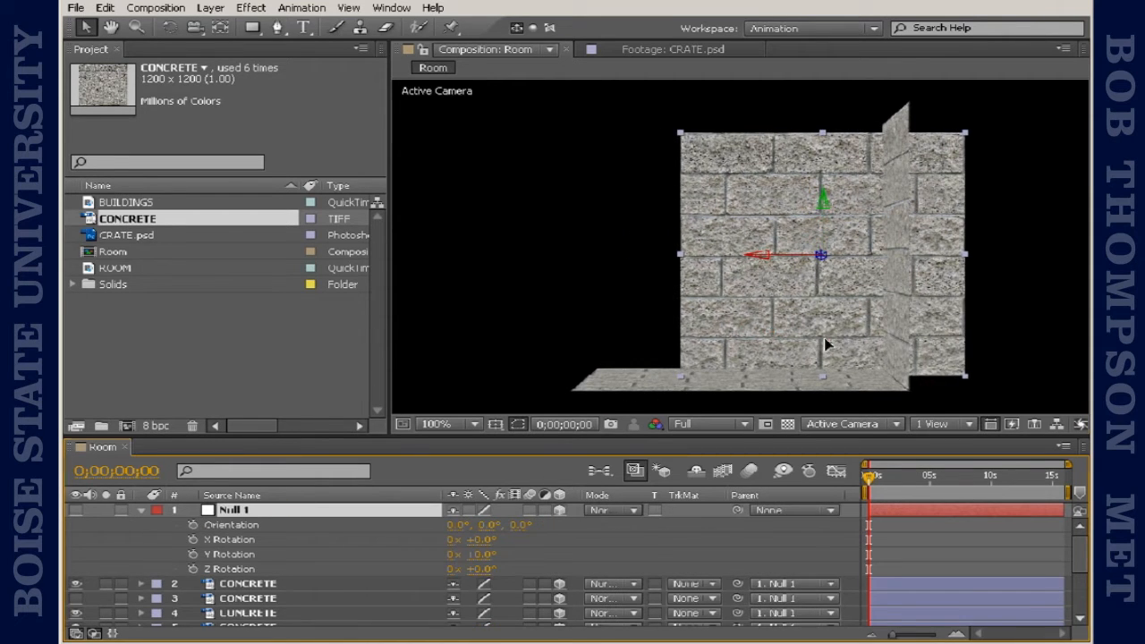
pyautogui.hotkey('ctrl', 'z')
pyautogui.click(279, 510)
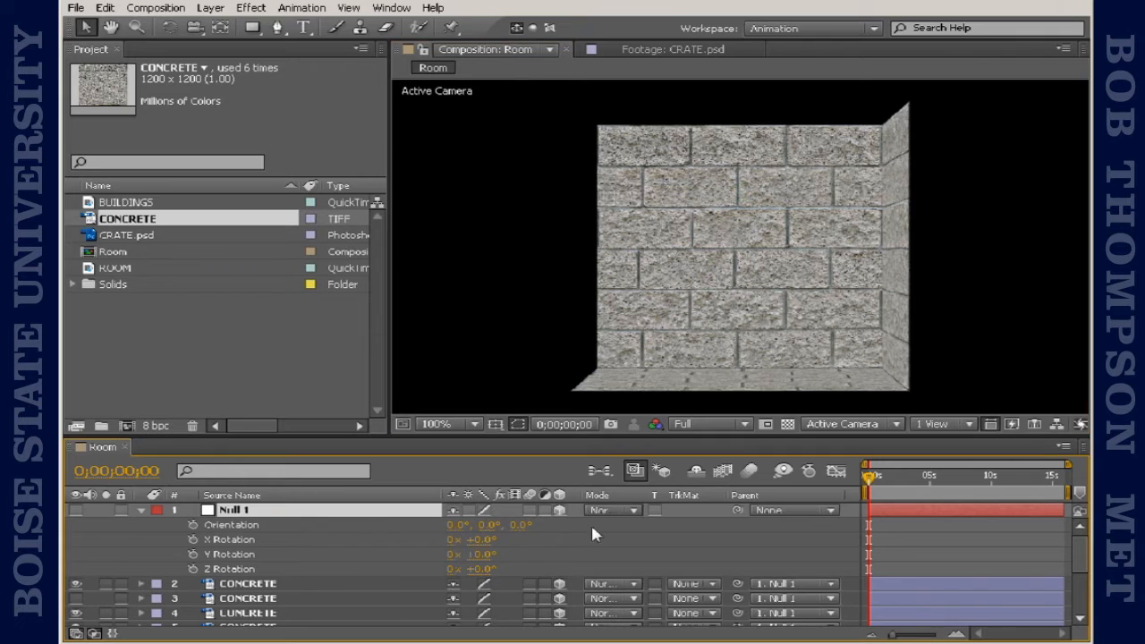
pyautogui.press('s')
pyautogui.moveTo(483, 554); pyautogui.dragTo(443, 556)
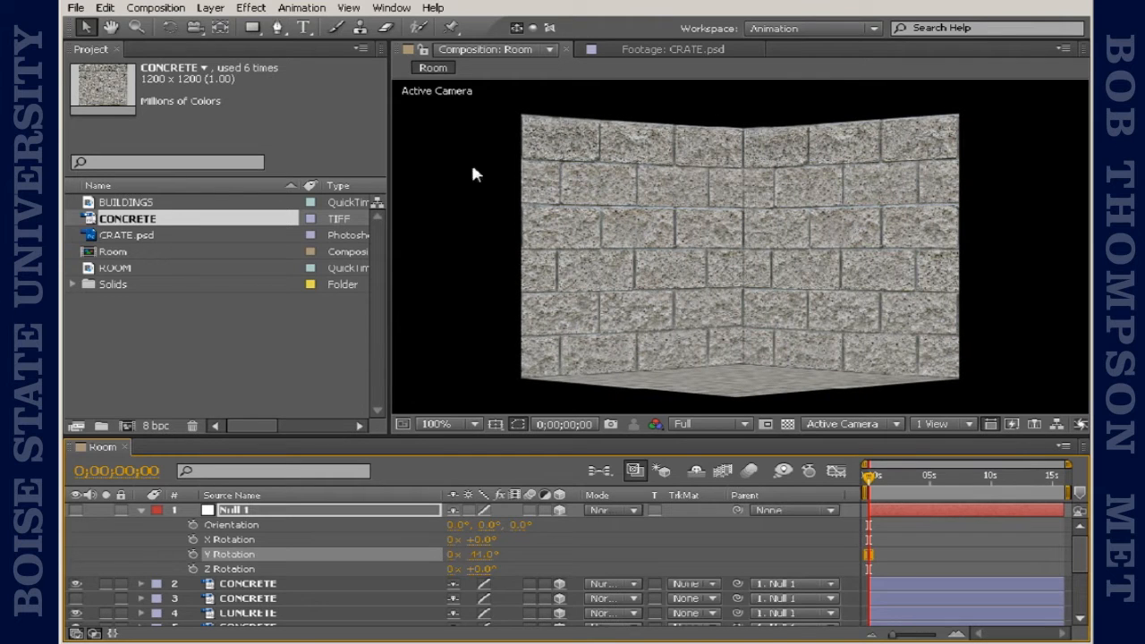
# - Add a two-node camera with the default settings to the Room composition and orbit it to look slightly down into the corner
pyautogui.click(213, 8)
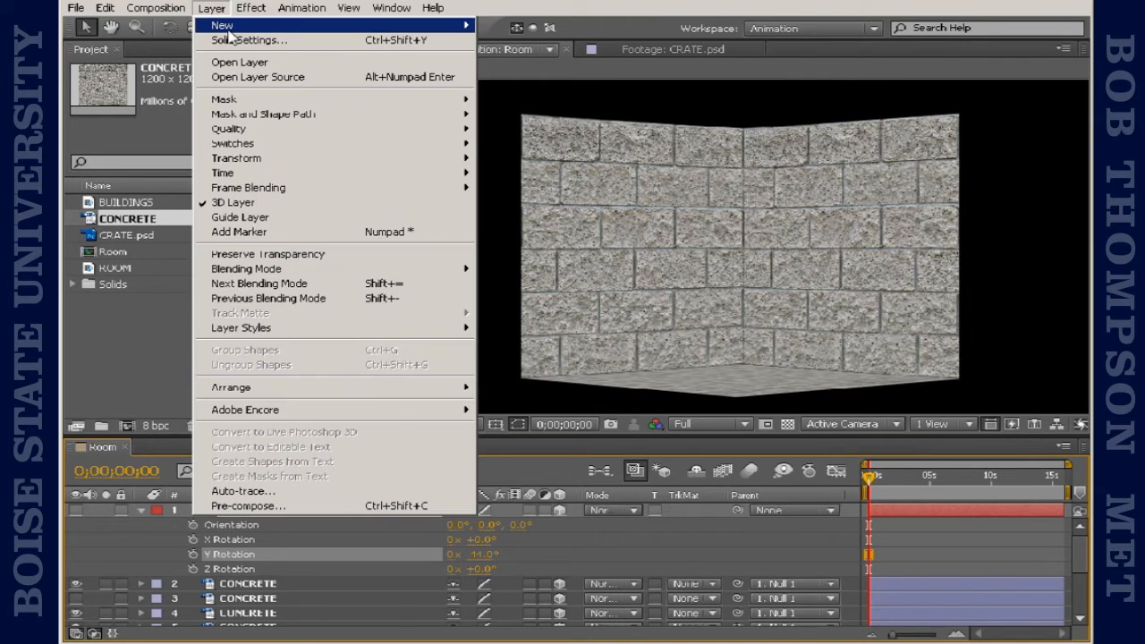
pyautogui.moveTo(231, 26)
pyautogui.click(537, 69)
pyautogui.click(677, 518)
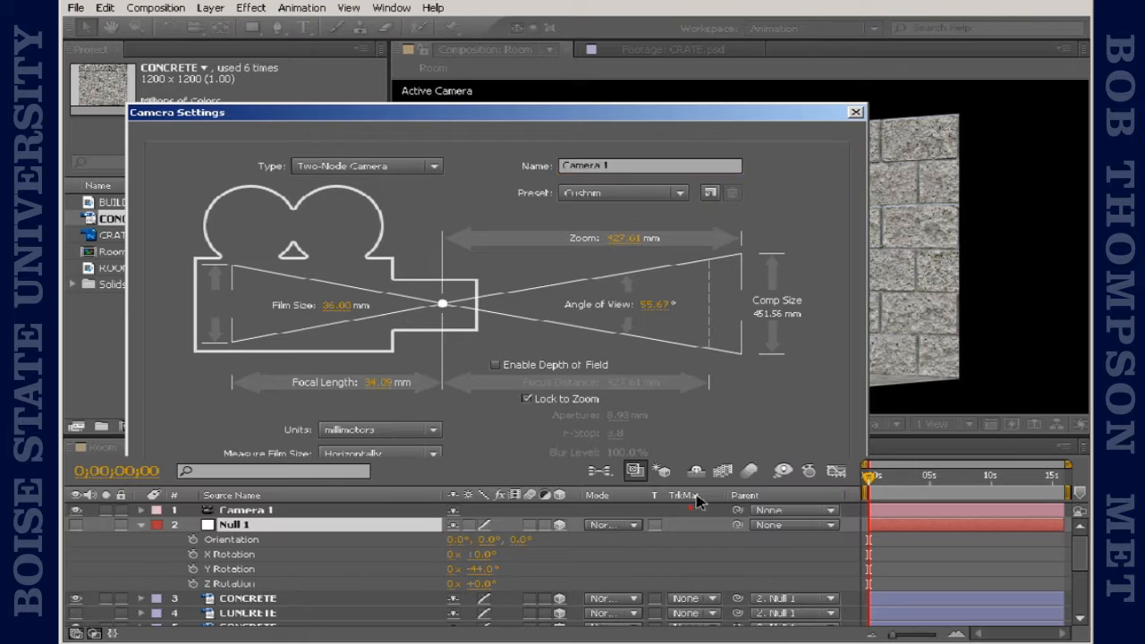
pyautogui.press('c')
pyautogui.moveTo(757, 316); pyautogui.dragTo(745, 341)
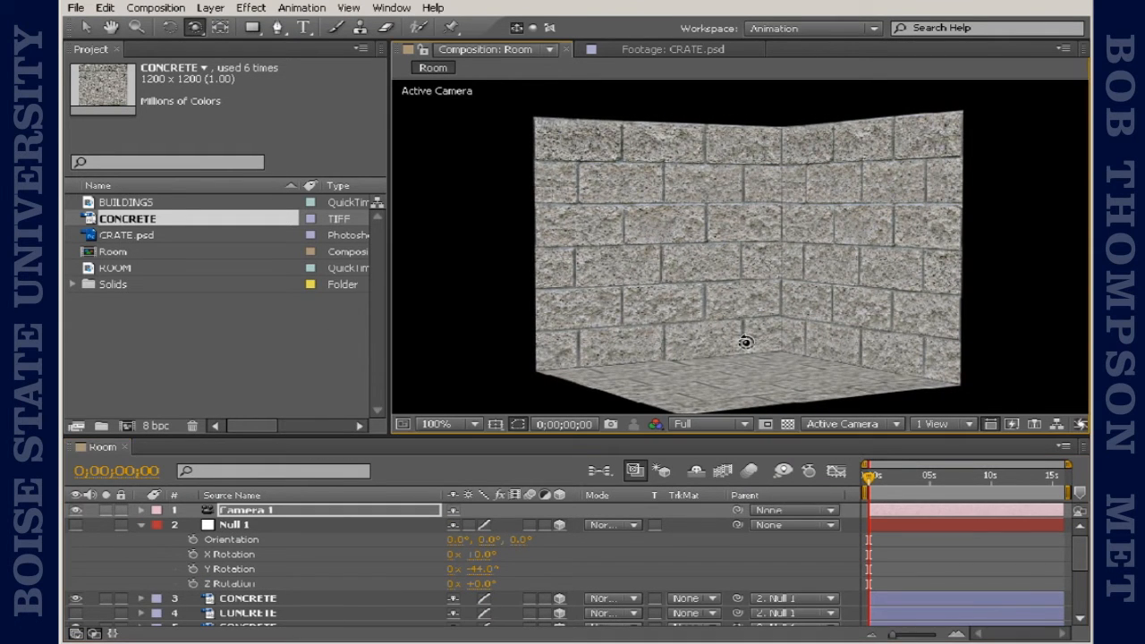
# - Scale the Null 1 controller to 460% and reposition the camera to frame the room's corner and floor
pyautogui.click(276, 527)
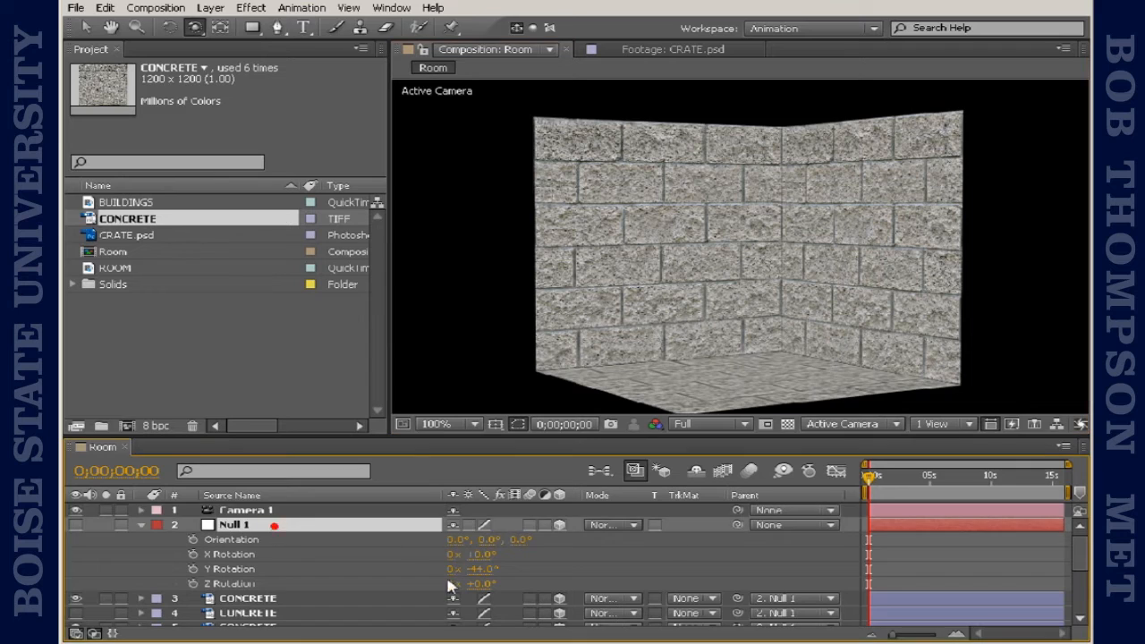
pyautogui.press('s')
pyautogui.moveTo(526, 547); pyautogui.dragTo(689, 547)
pyautogui.press('c')
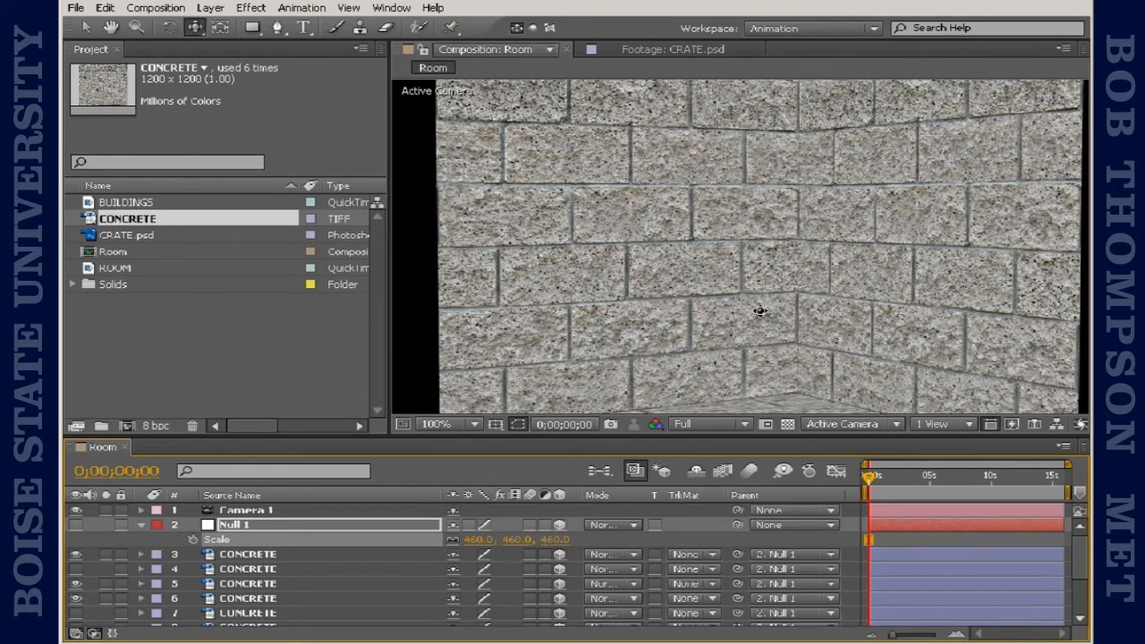
pyautogui.moveTo(760, 311); pyautogui.dragTo(694, 354)
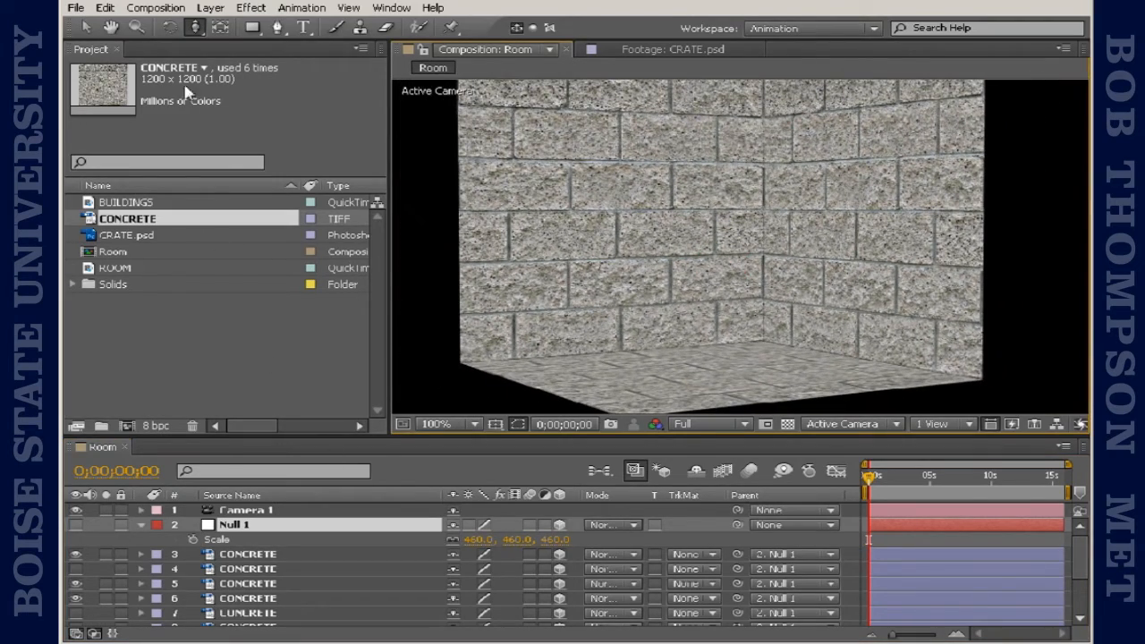
# - Create a 16-second HDV/HDTV 720 29.97 composition named CRATE and add CRATE.psd to it as a layer
pyautogui.click(156, 7)
pyautogui.click(166, 23)
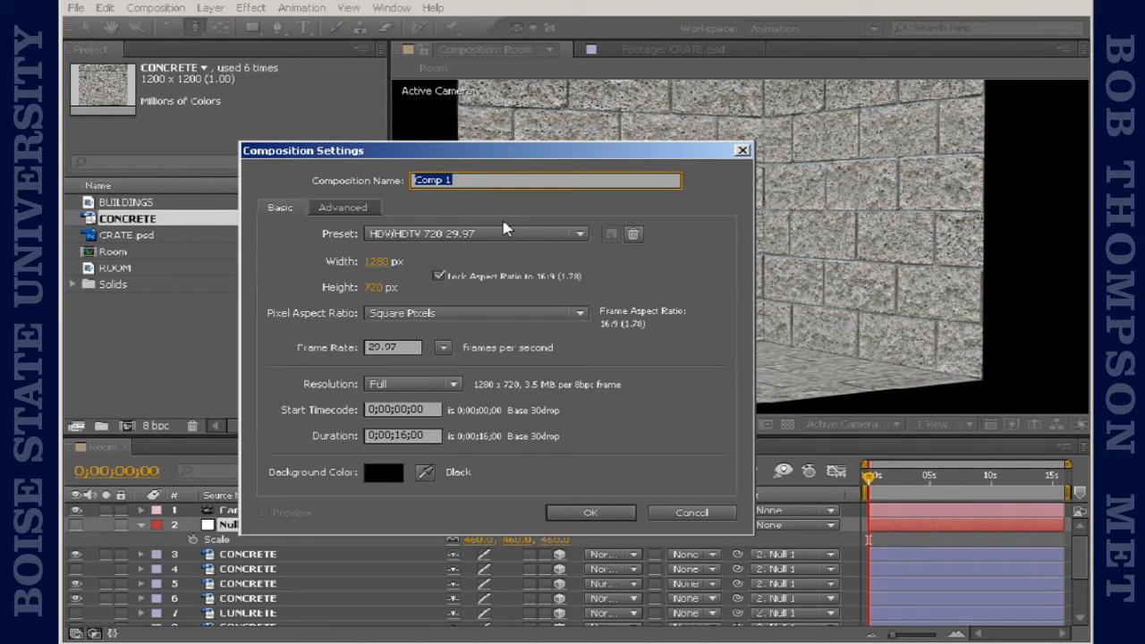
pyautogui.write('CRATE')
pyautogui.press('Return')
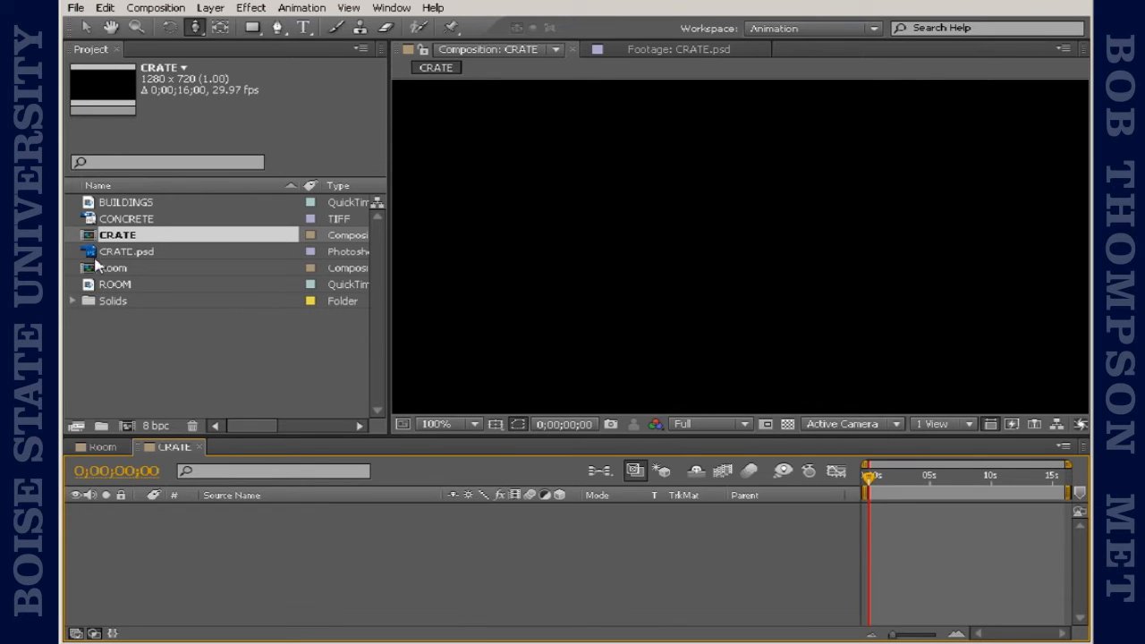
pyautogui.moveTo(128, 254); pyautogui.dragTo(251, 555)
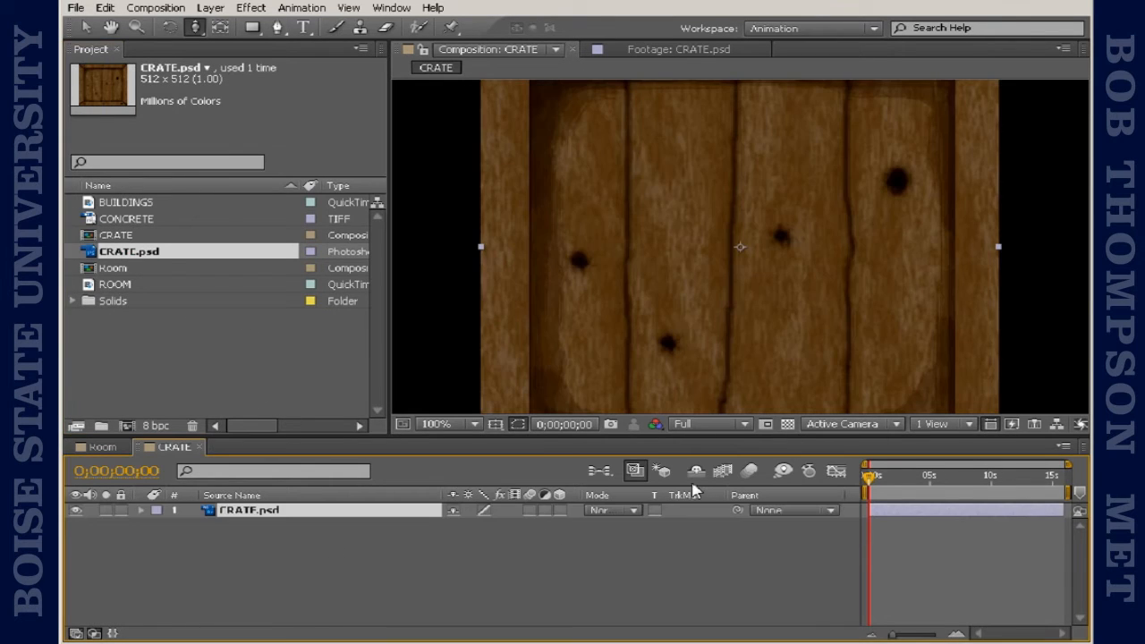
# - Run the Create3DBox script and create a uniform 3D box of width 100 with CRATE.psd on all six sides and a controller
pyautogui.click(76, 8)
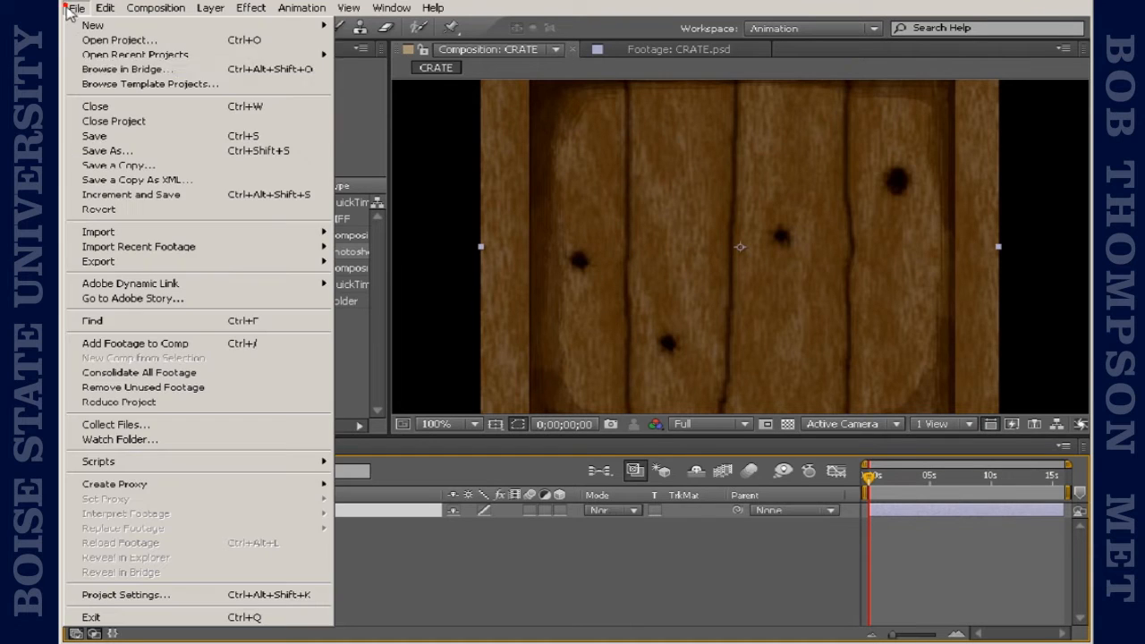
pyautogui.moveTo(320, 473)
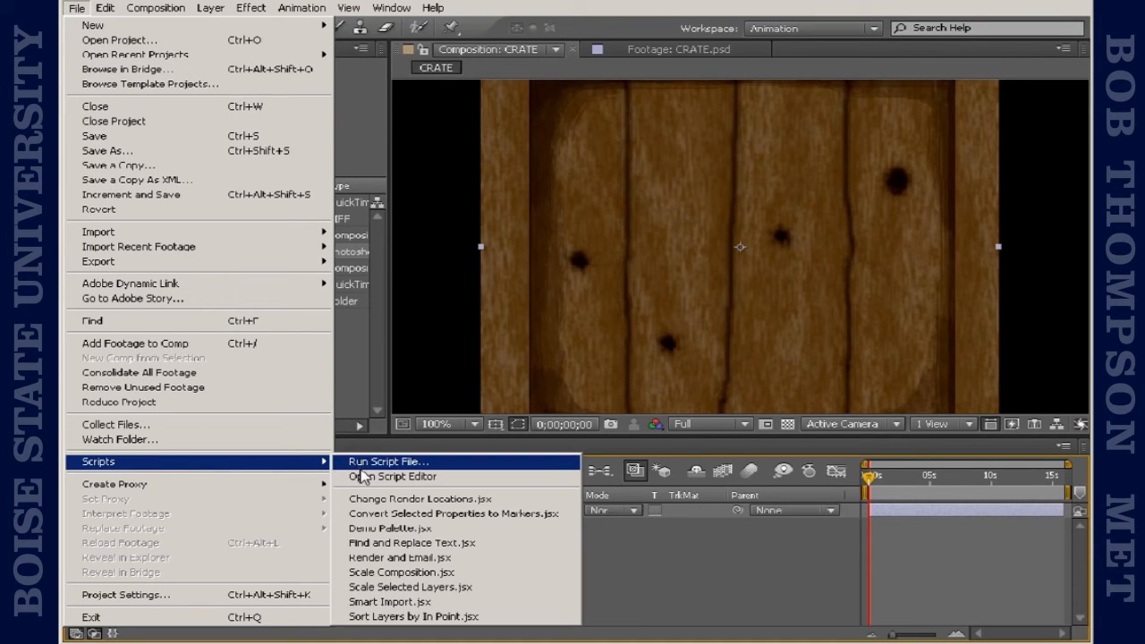
pyautogui.click(402, 465)
pyautogui.click(301, 144)
pyautogui.click(653, 523)
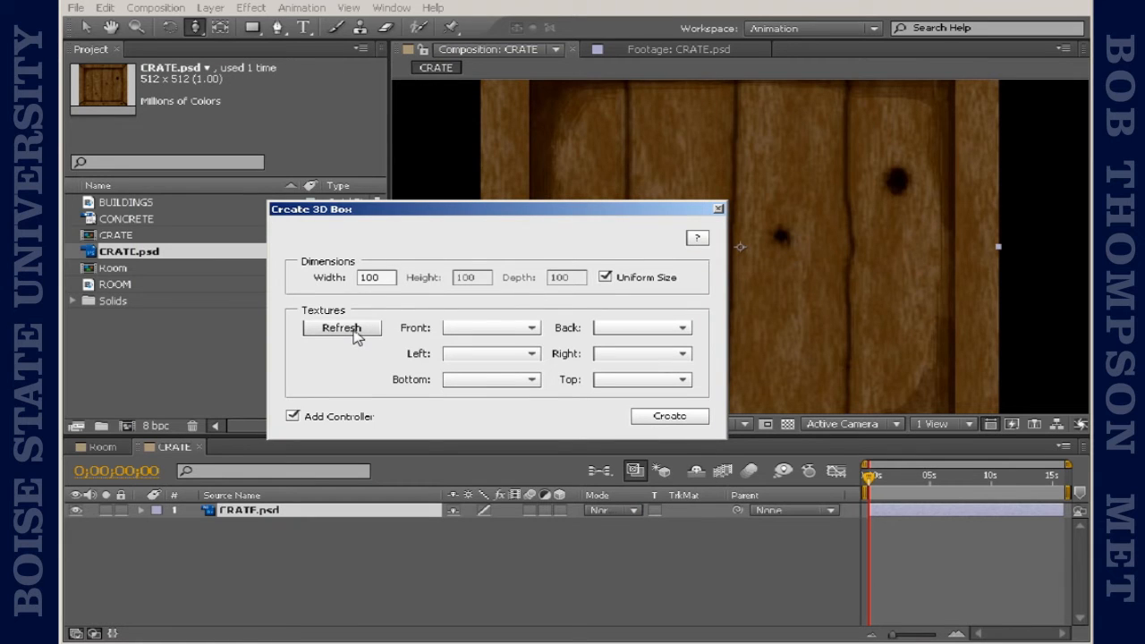
pyautogui.click(348, 329)
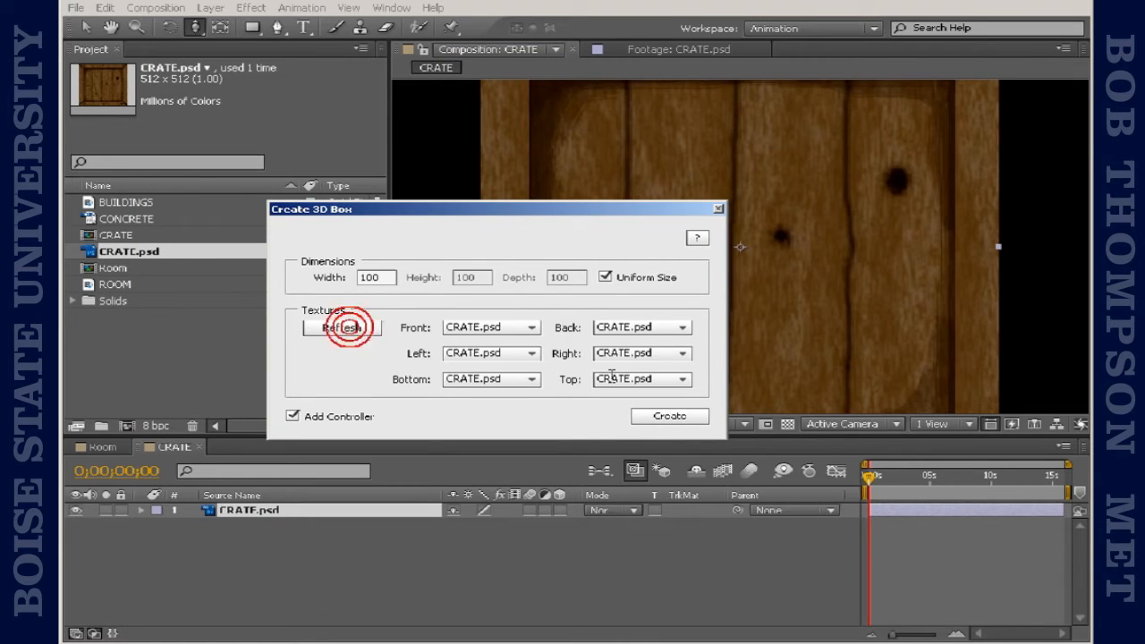
pyautogui.click(655, 421)
pyautogui.click(719, 208)
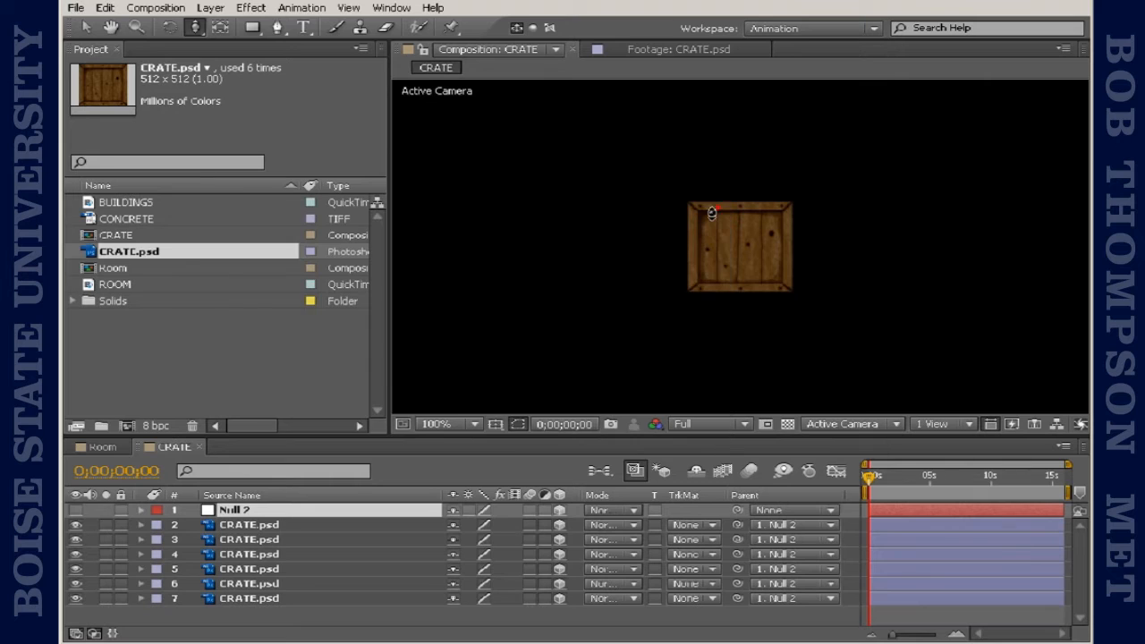
# - Turn on Casts Shadows for all six CRATE.psd layers in the CRATE composition and collapse their properties
pyautogui.click(287, 526)
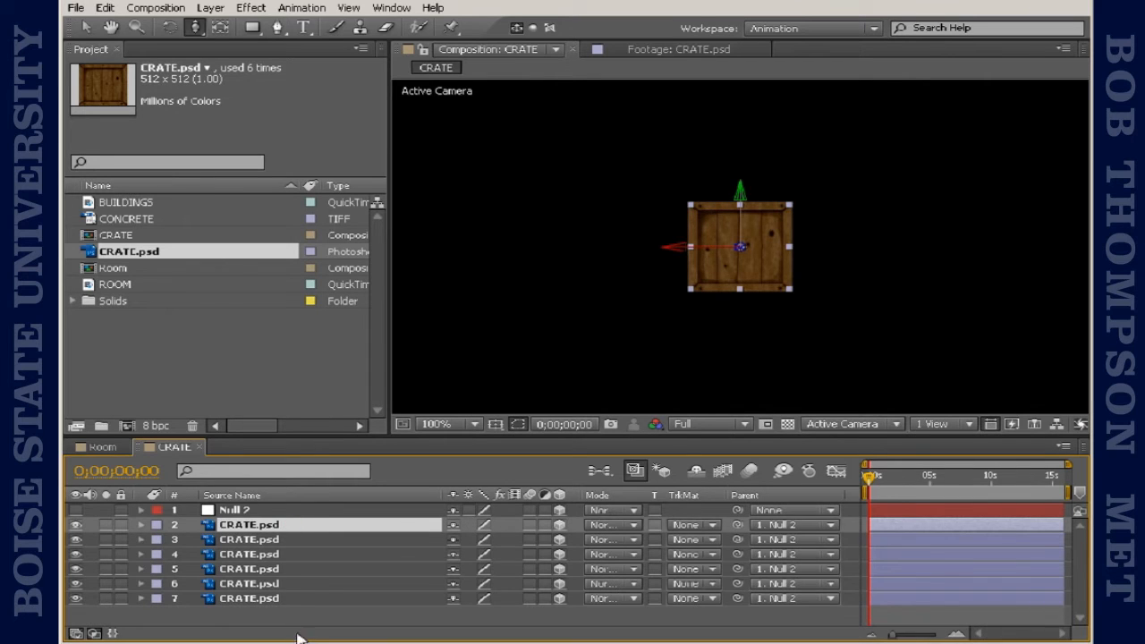
pyautogui.keyDown('shift'); pyautogui.click(296, 598); pyautogui.keyUp('shift')
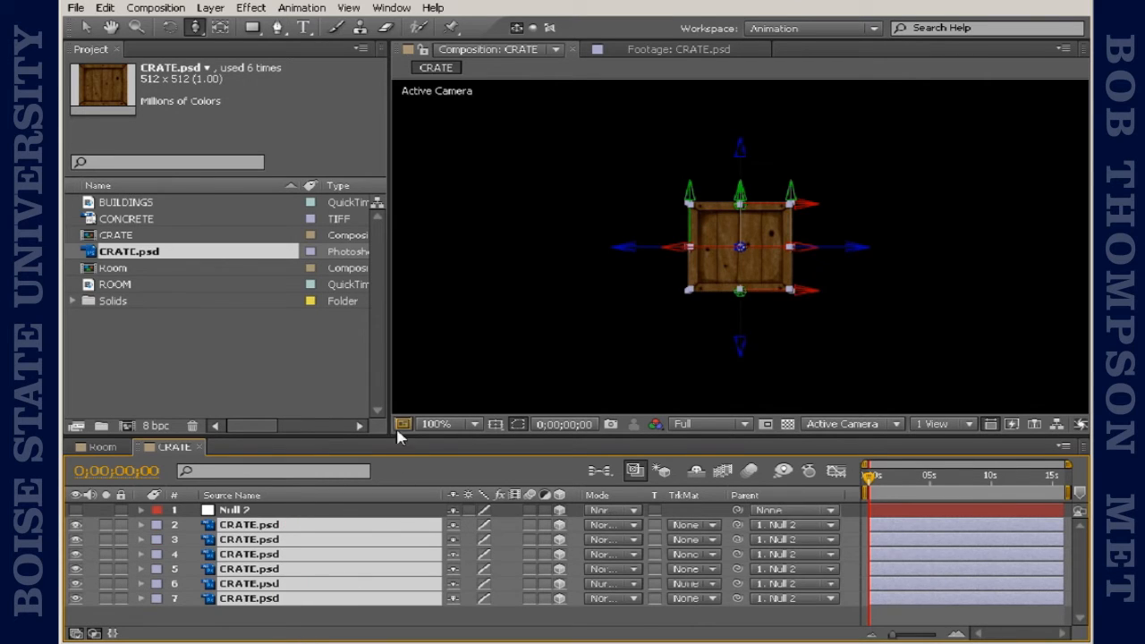
pyautogui.moveTo(395, 438); pyautogui.dragTo(388, 329)
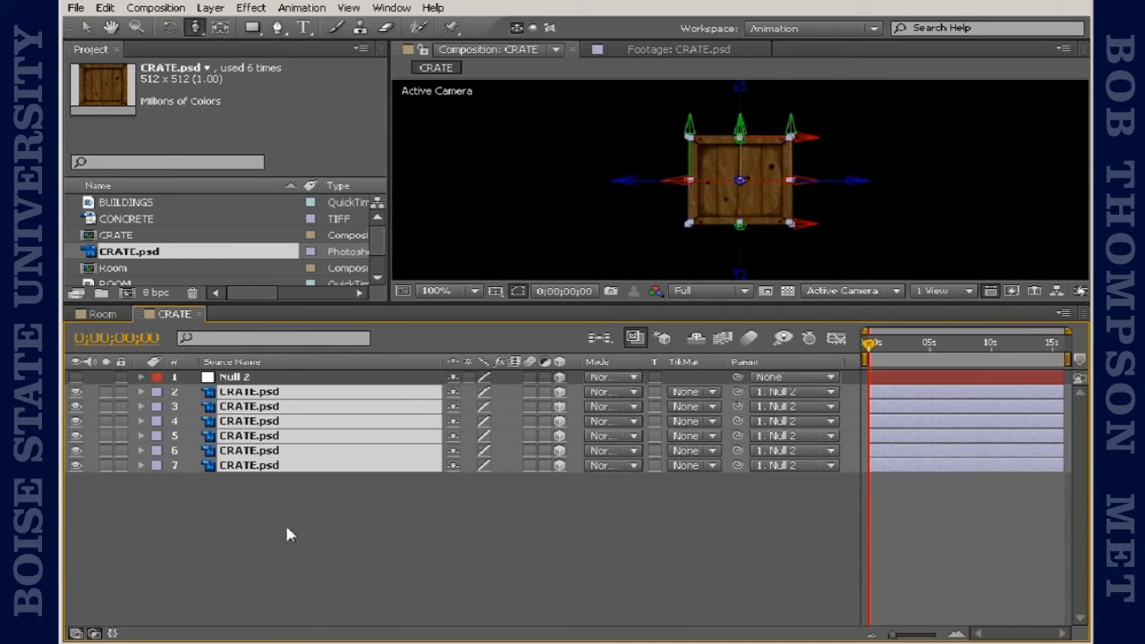
pyautogui.hotkey('ctrl', '`')
pyautogui.scroll(-3, 256, 452)
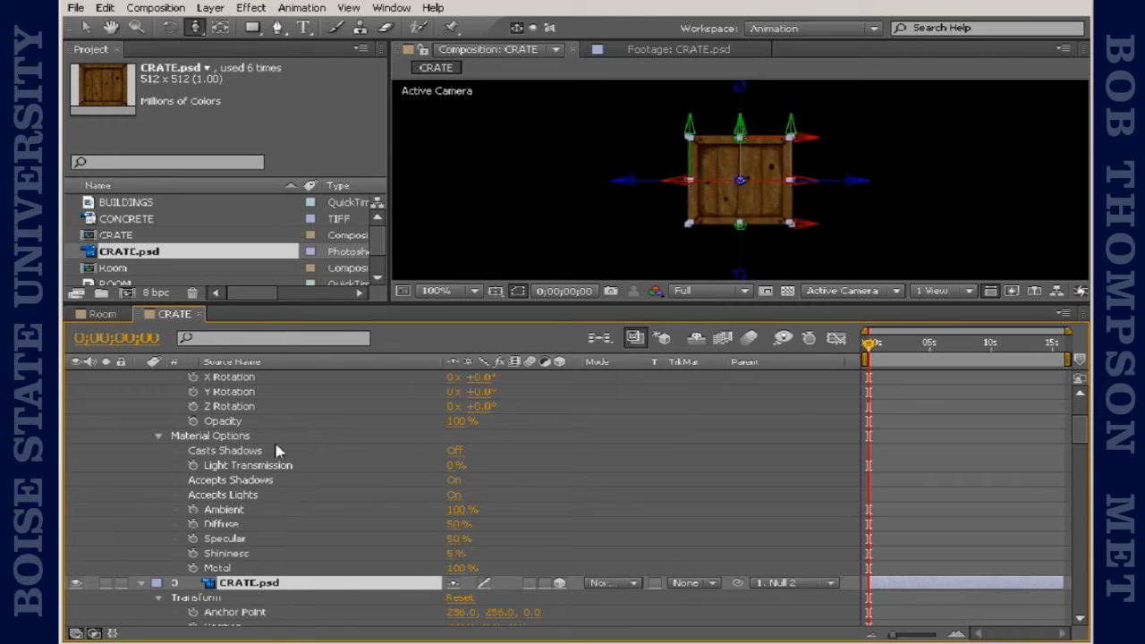
pyautogui.click(454, 450)
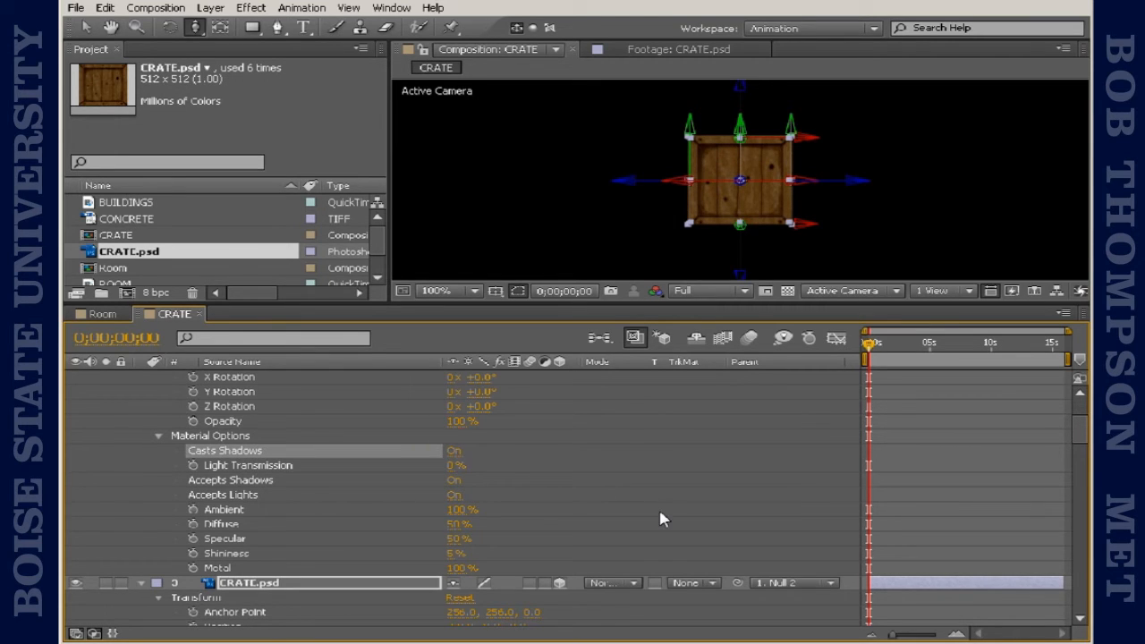
pyautogui.press('u')
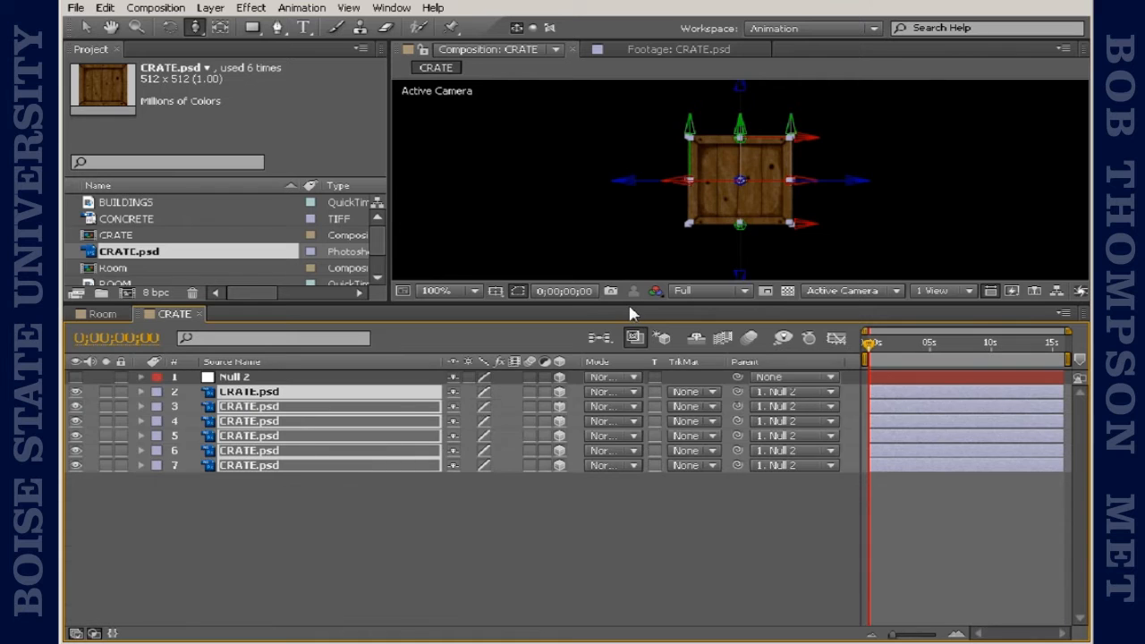
pyautogui.moveTo(629, 305); pyautogui.dragTo(632, 406)
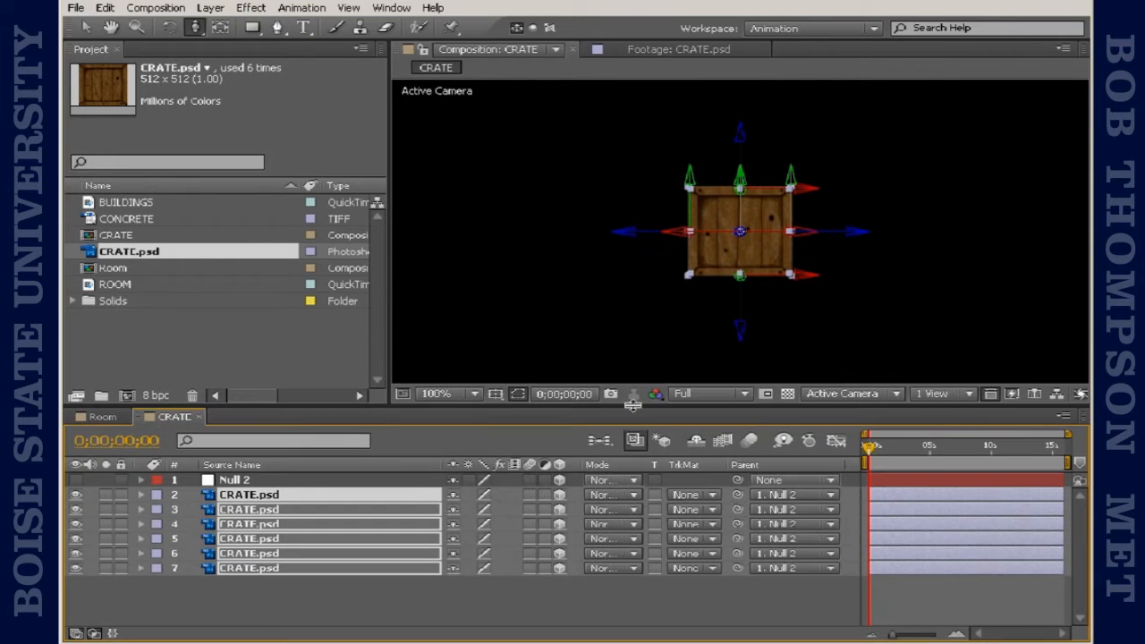
# - Add the CRATE composition to the Room composition below Null 1 and make it a 3D layer
pyautogui.click(104, 419)
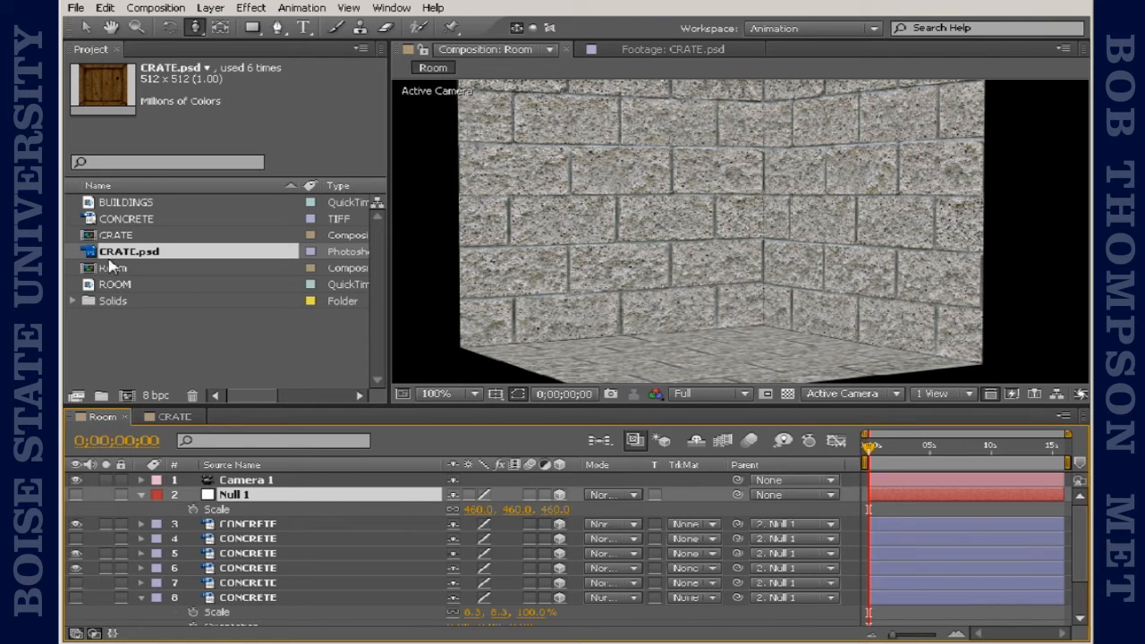
pyautogui.click(120, 236)
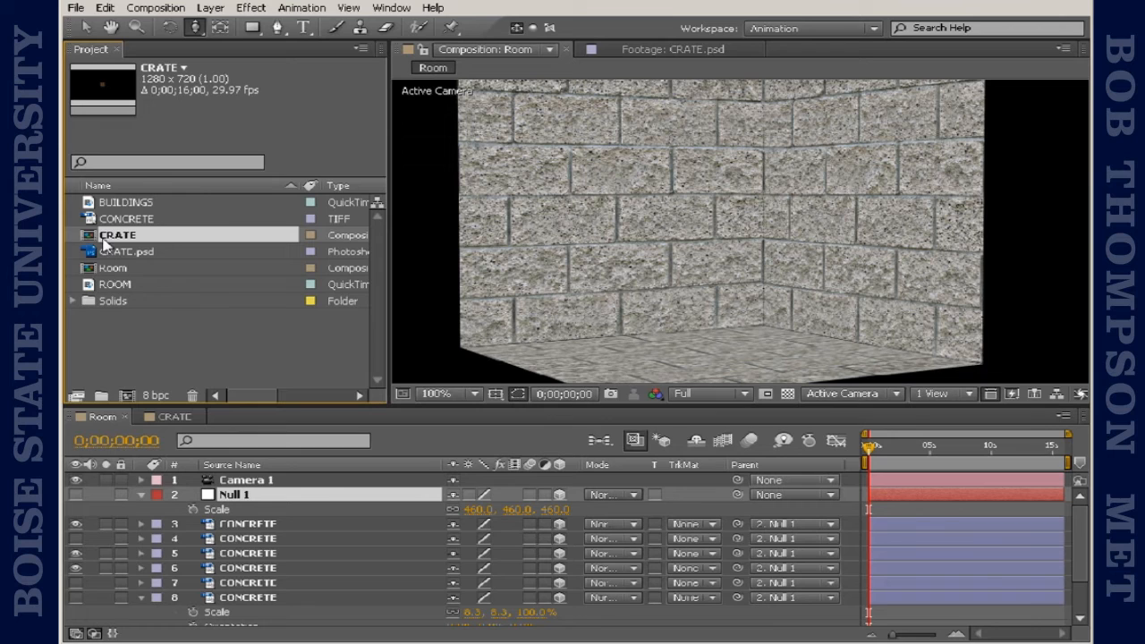
pyautogui.moveTo(107, 239); pyautogui.dragTo(306, 519)
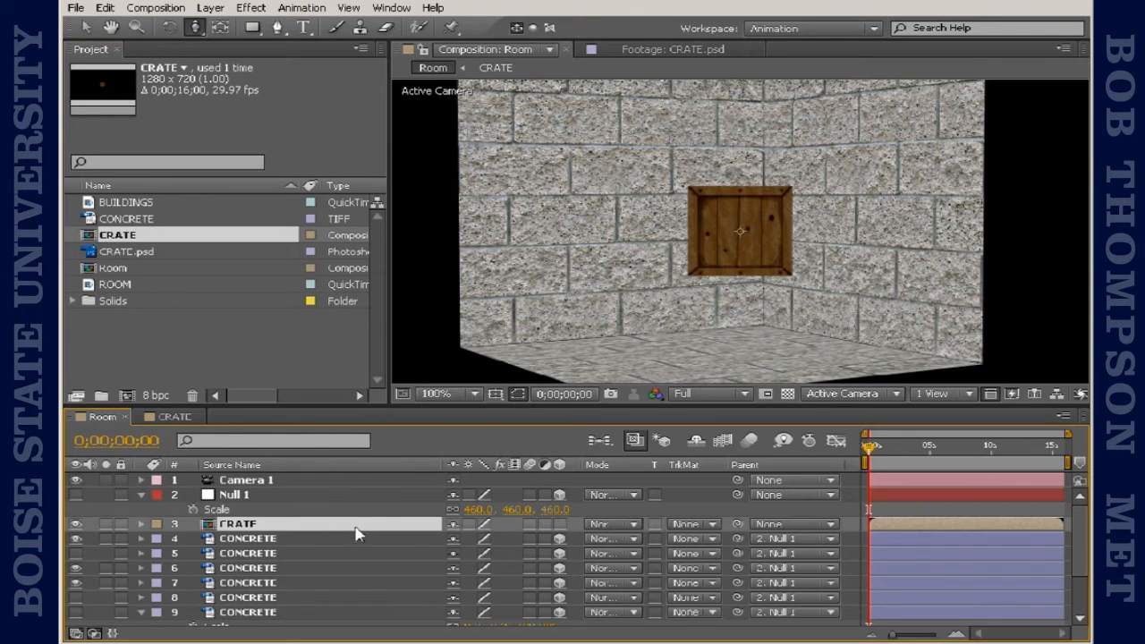
pyautogui.click(560, 525)
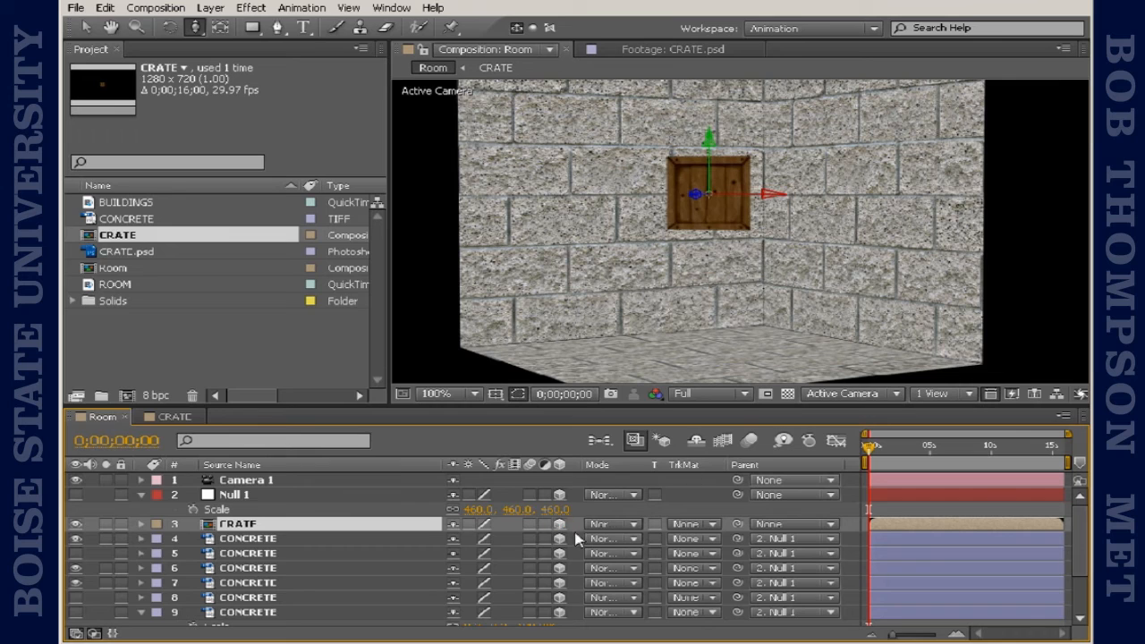
# - Collapse the CRATE layer's transformations and move the crate down to the floor and left, to about 549, 543, -20
pyautogui.click(468, 525)
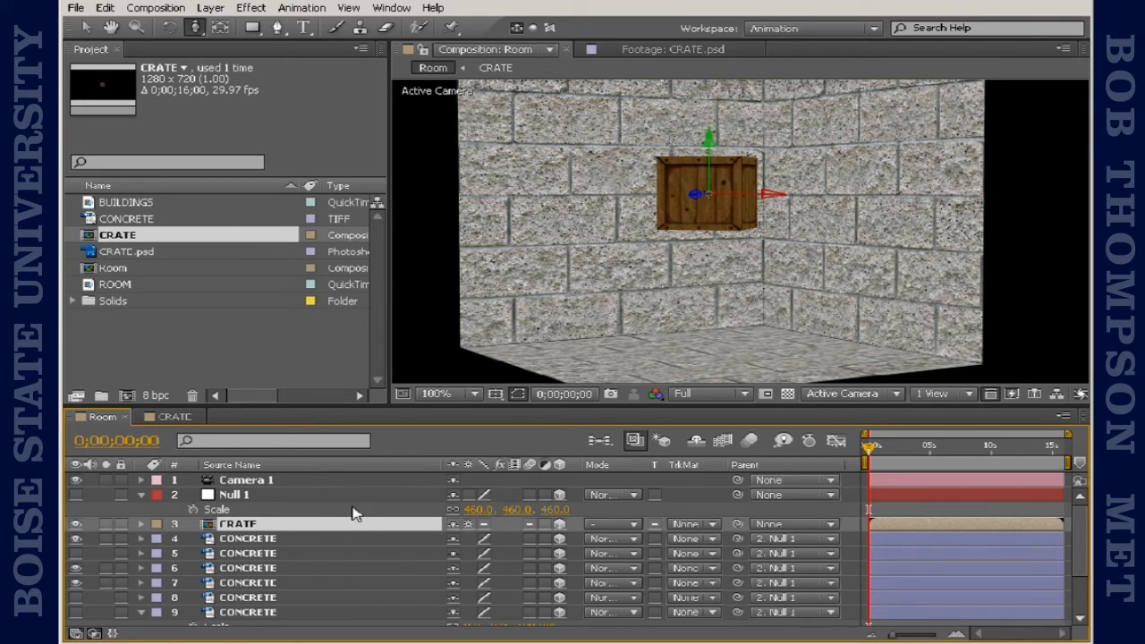
pyautogui.press('p')
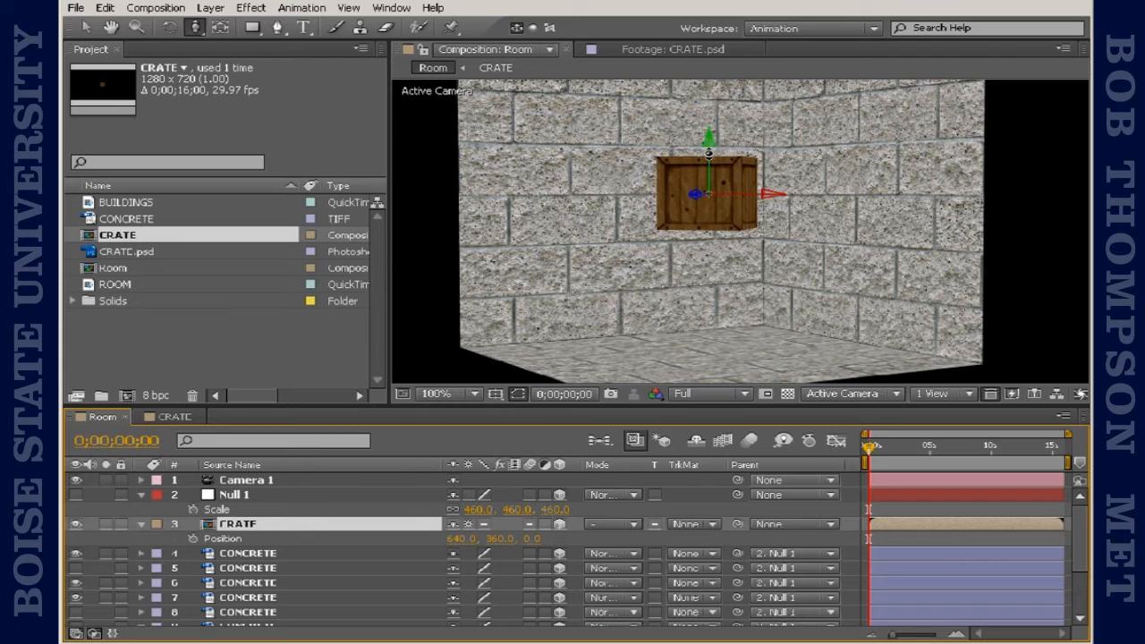
pyautogui.press('v')
pyautogui.moveTo(707, 137); pyautogui.dragTo(712, 294)
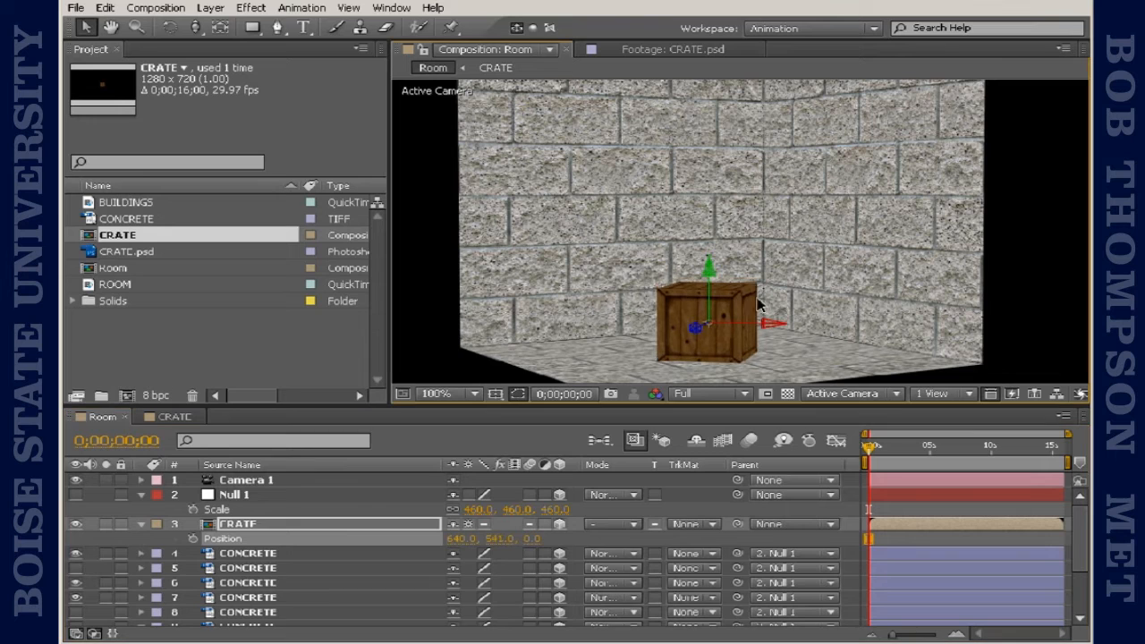
pyautogui.moveTo(752, 326); pyautogui.dragTo(673, 327)
# - Duplicate the CRATE layer and stack the copy on top of the first crate, shifted slightly to the right
pyautogui.click(264, 529)
pyautogui.hotkey('ctrl', 'd')
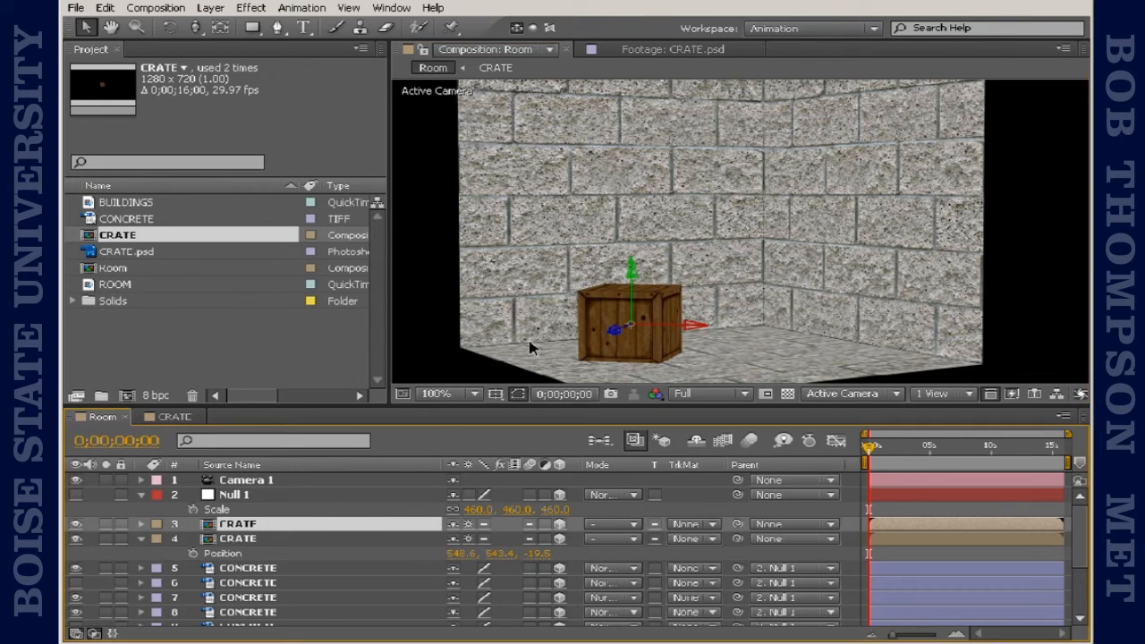
pyautogui.moveTo(635, 288); pyautogui.dragTo(623, 218)
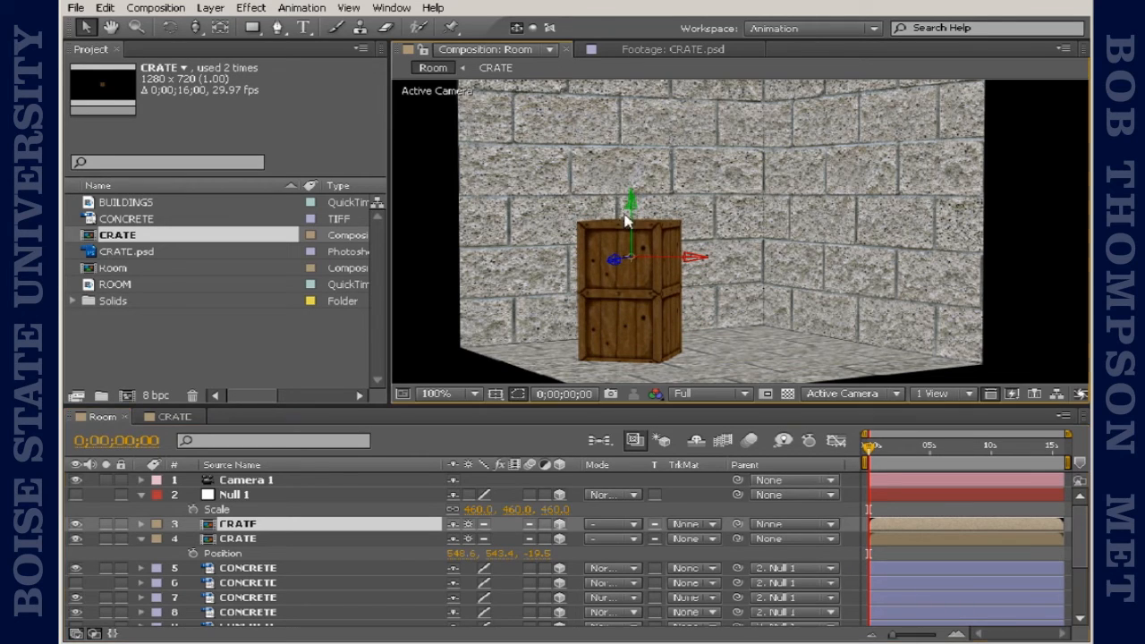
pyautogui.moveTo(694, 258); pyautogui.dragTo(710, 260)
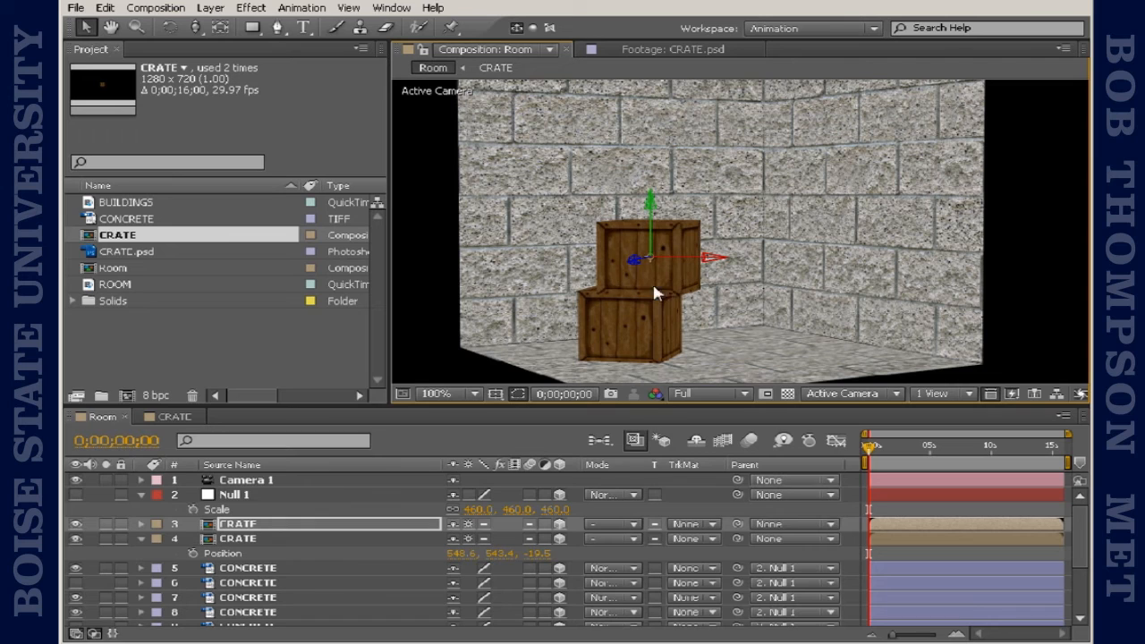
# - Set the upper crate's Y Rotation to 27°
pyautogui.click(305, 511)
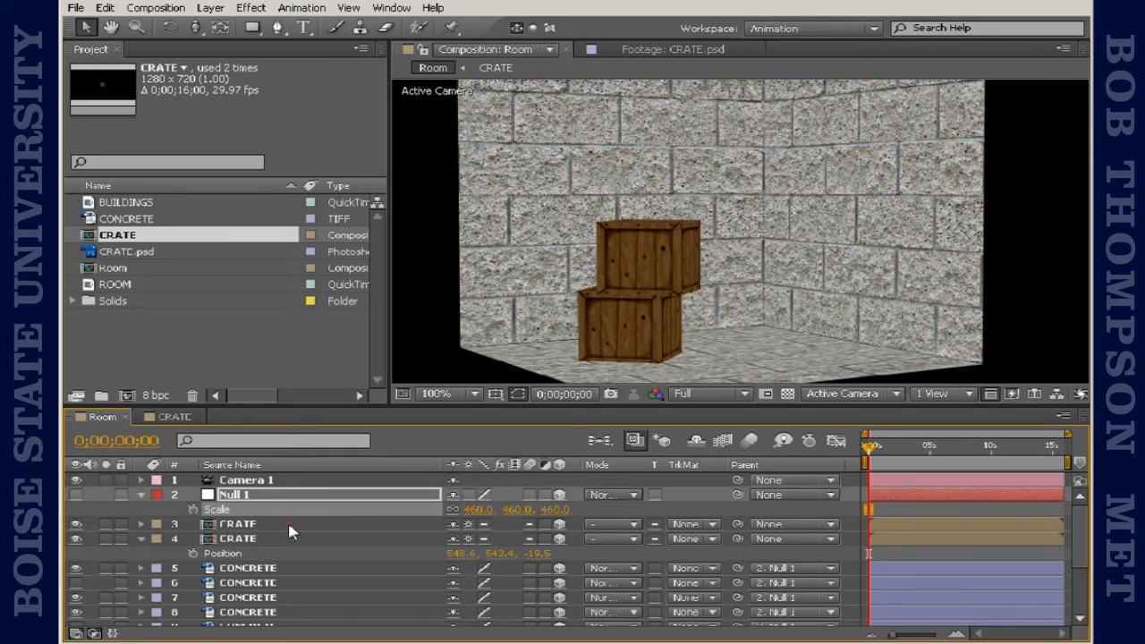
pyautogui.click(289, 525)
pyautogui.press('r')
pyautogui.moveTo(477, 568); pyautogui.dragTo(499, 567)
# - Duplicate the lower crate and move the copy right along the floor, clear of the stack
pyautogui.click(281, 597)
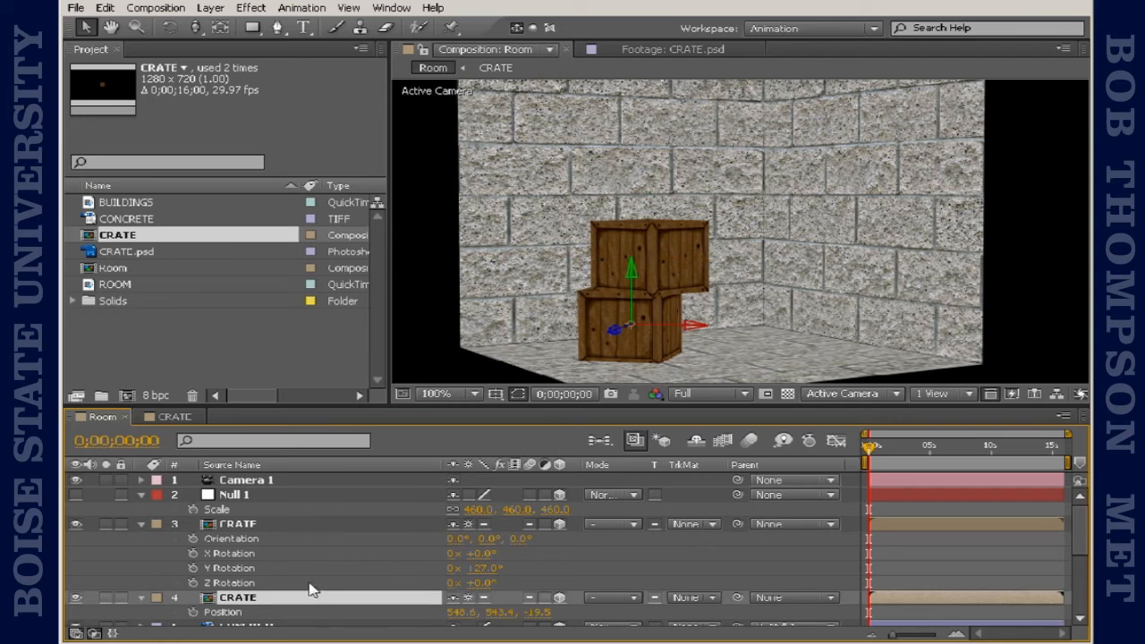
pyautogui.hotkey('ctrl', 'd')
pyautogui.moveTo(690, 328); pyautogui.dragTo(839, 329)
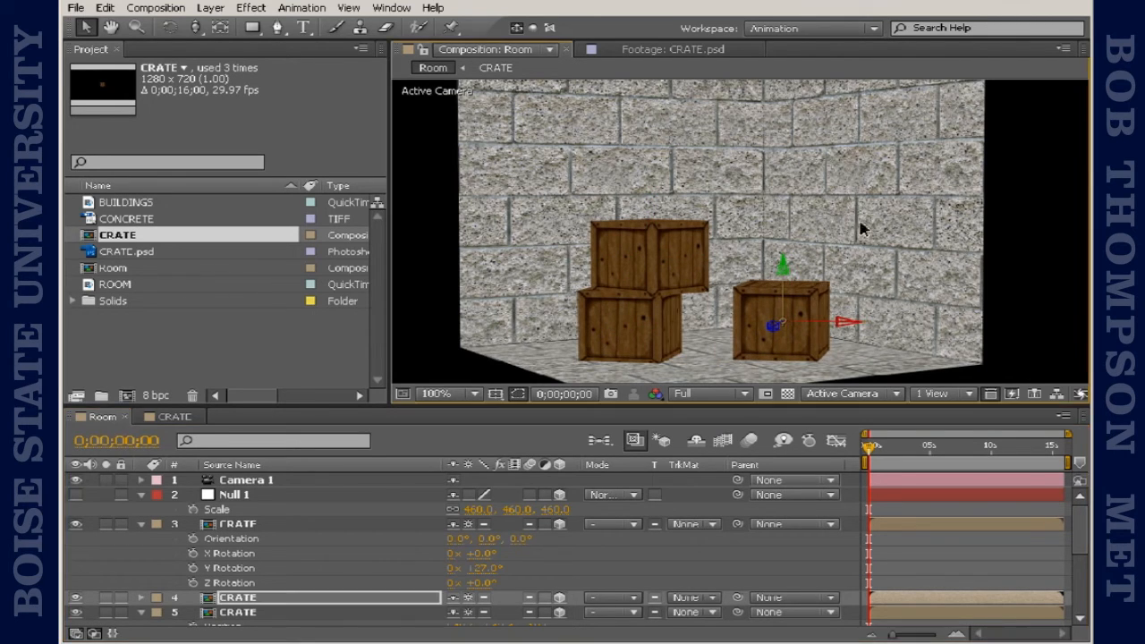
# - Add a shadow-casting Point light with 109% intensity and 100% shadow darkness, and move it right, above the upper crate
pyautogui.click(208, 8)
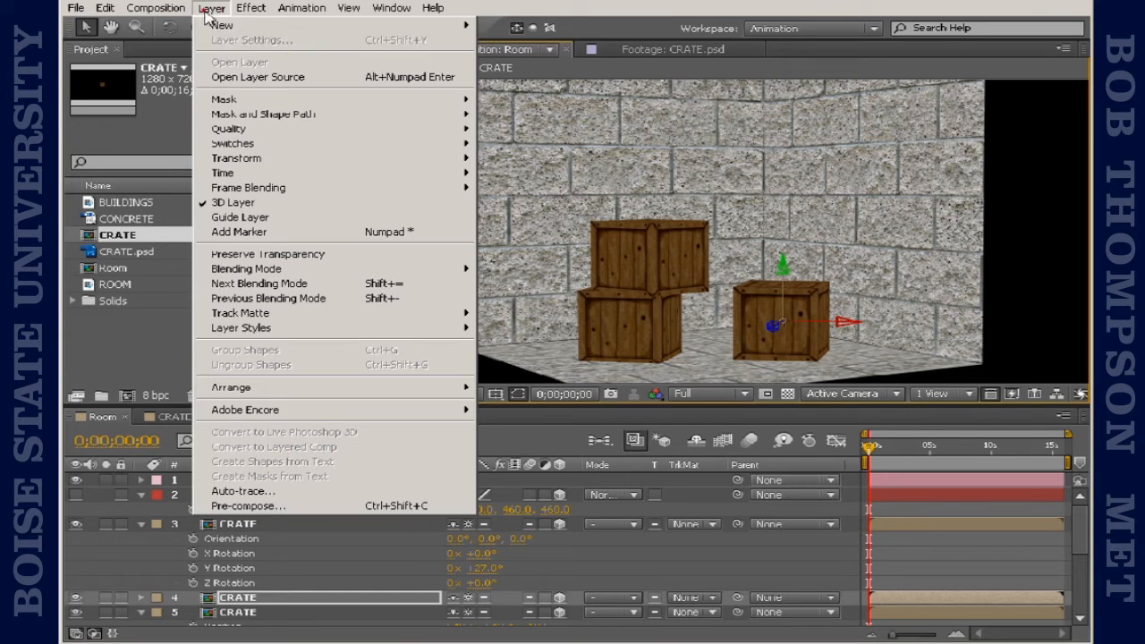
pyautogui.moveTo(223, 26)
pyautogui.click(565, 54)
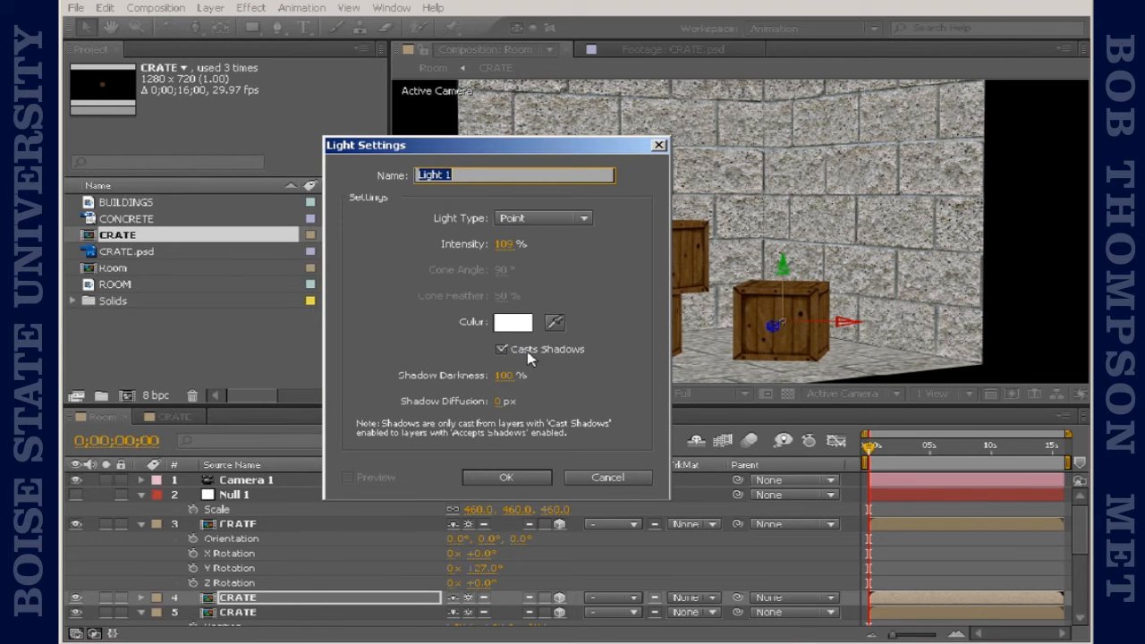
pyautogui.click(506, 477)
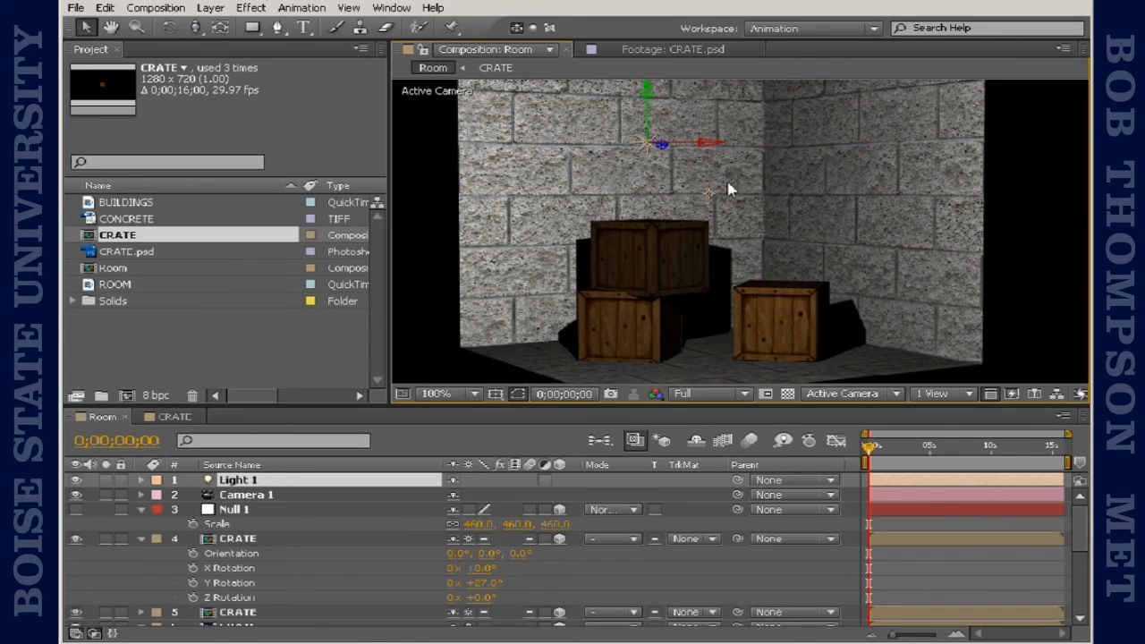
pyautogui.moveTo(689, 156); pyautogui.dragTo(832, 199)
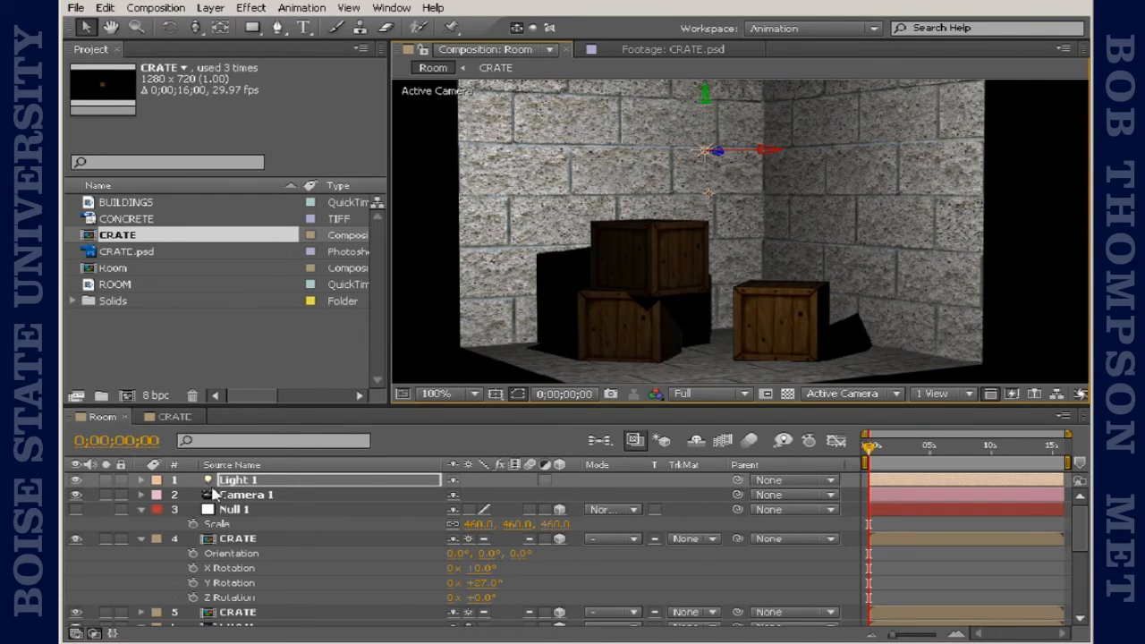
# - Set Light 1's Shadow Darkness to 64% and collapse its properties
pyautogui.click(141, 481)
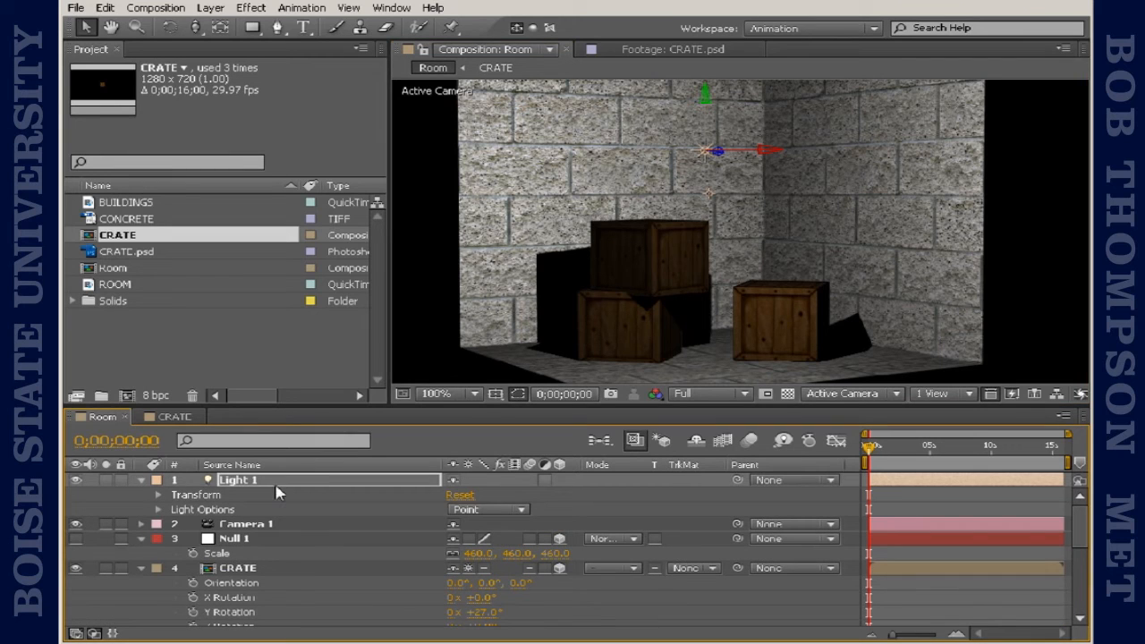
pyautogui.click(160, 509)
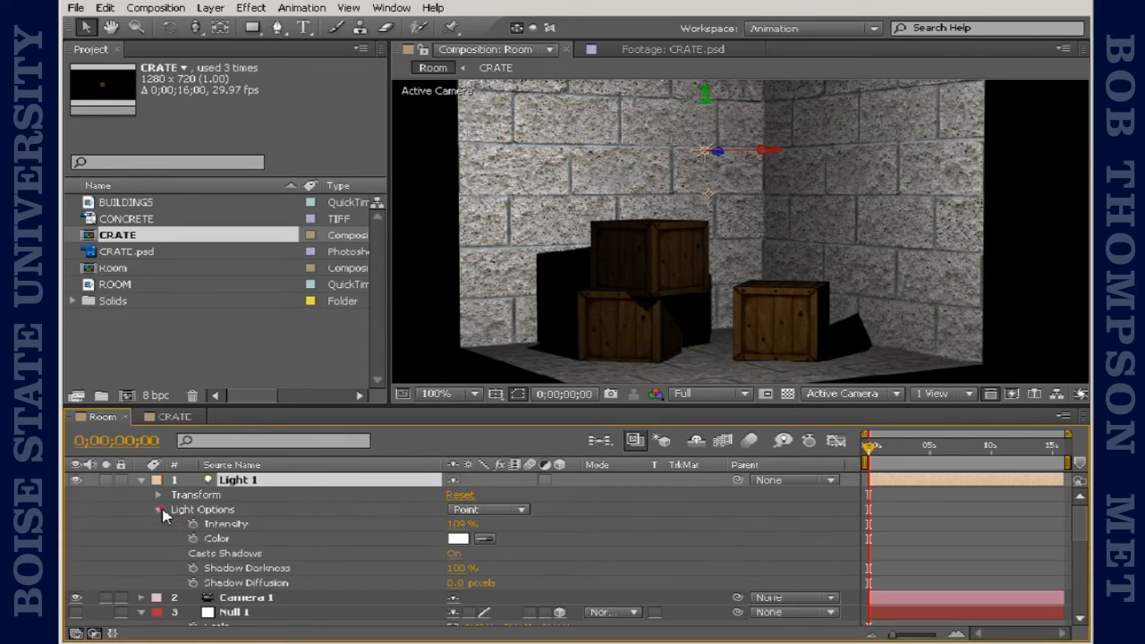
pyautogui.moveTo(458, 568); pyautogui.dragTo(436, 578)
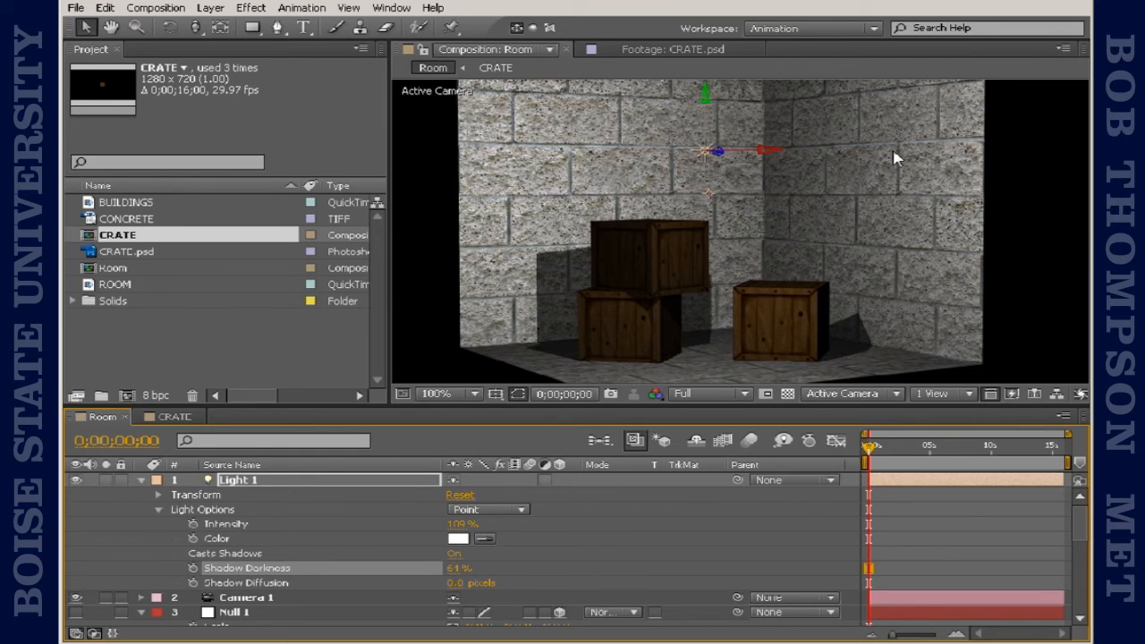
pyautogui.click(143, 481)
pyautogui.scroll(-5, 348, 560)
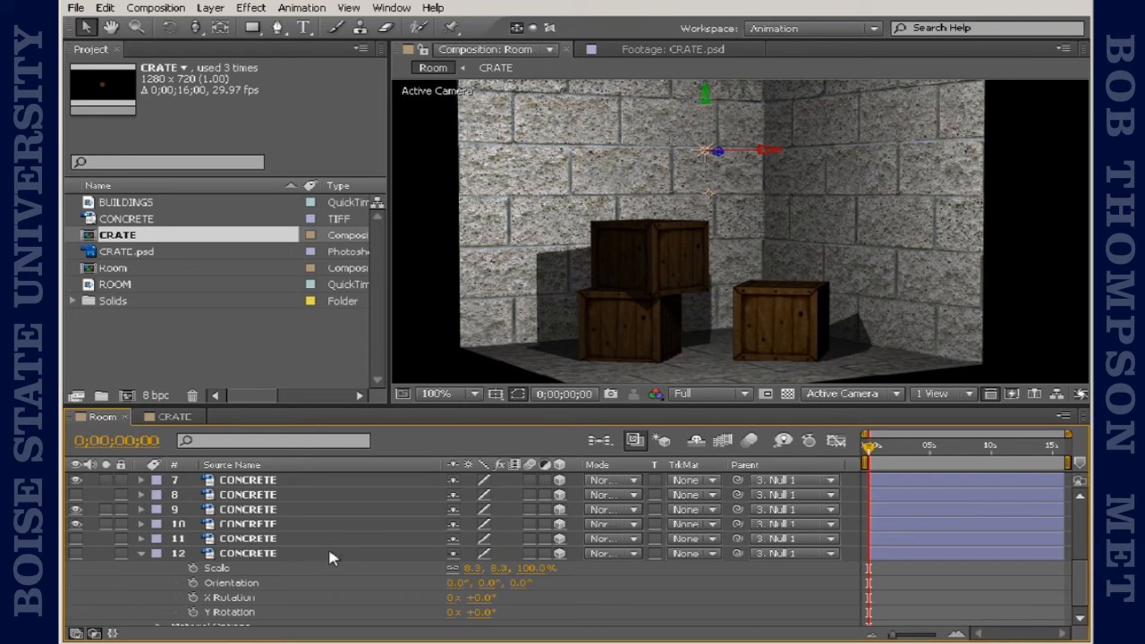
pyautogui.click(247, 524)
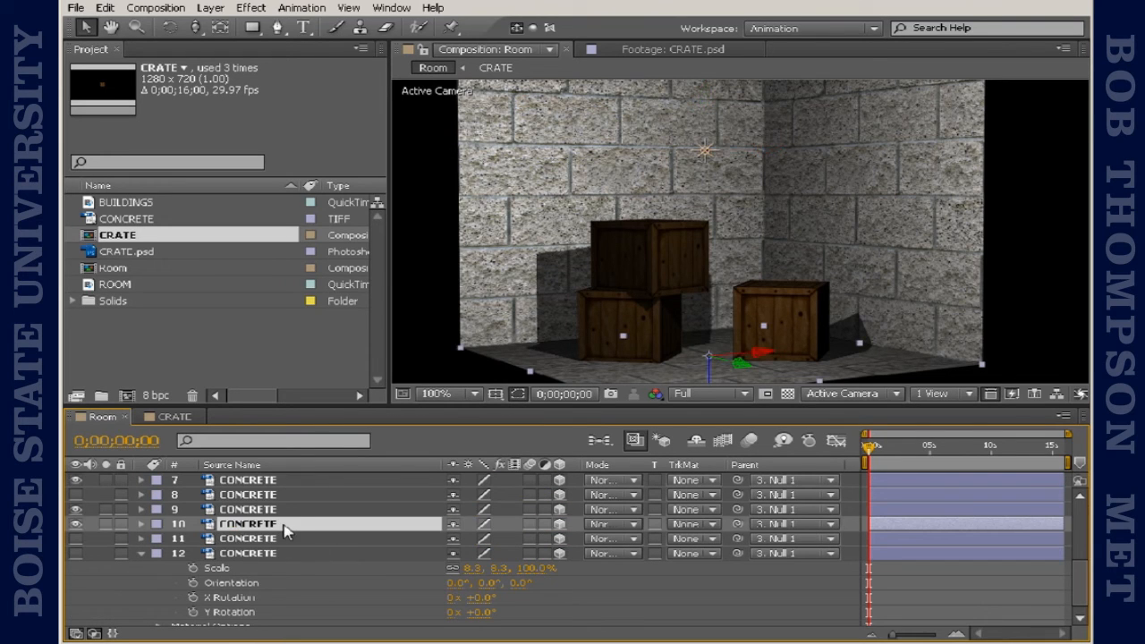
pyautogui.click(269, 509)
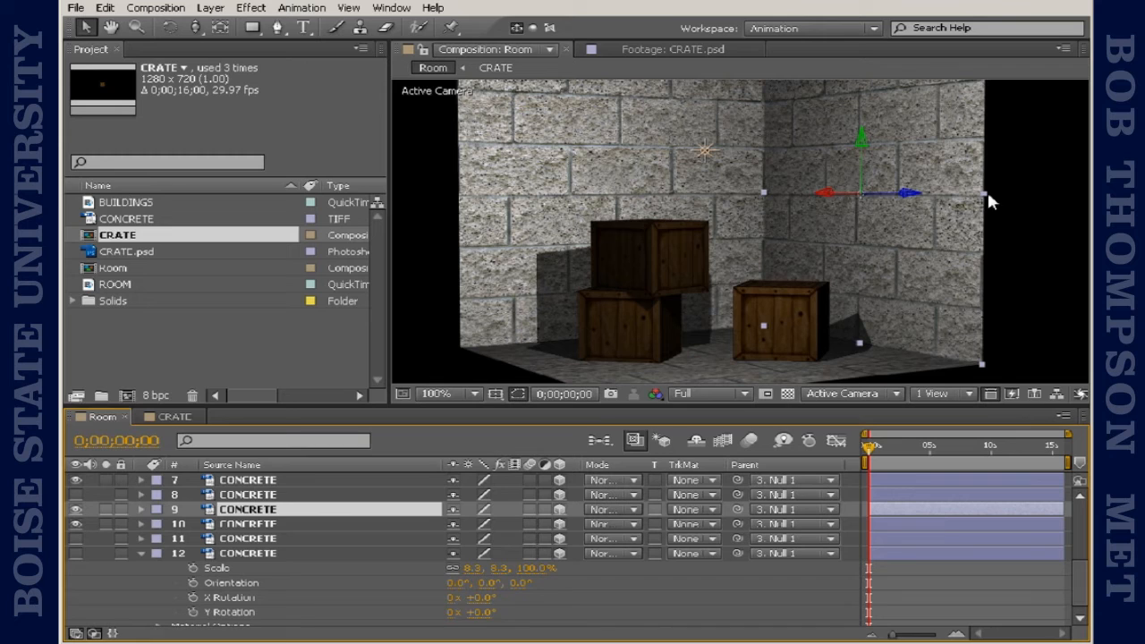
pyautogui.moveTo(989, 195); pyautogui.dragTo(1004, 194)
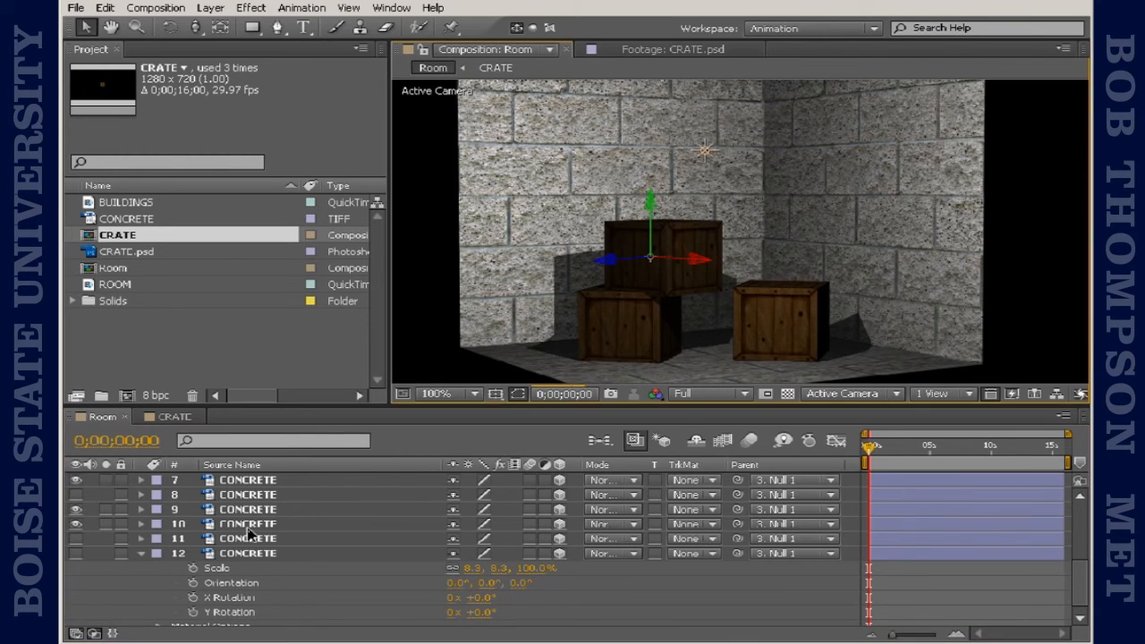
pyautogui.hotkey('ctrl', 'z')
# - Stretch the right and left CONCRETE walls, layers 9 and 7, horizontally until they extend past the frame
pyautogui.click(250, 524)
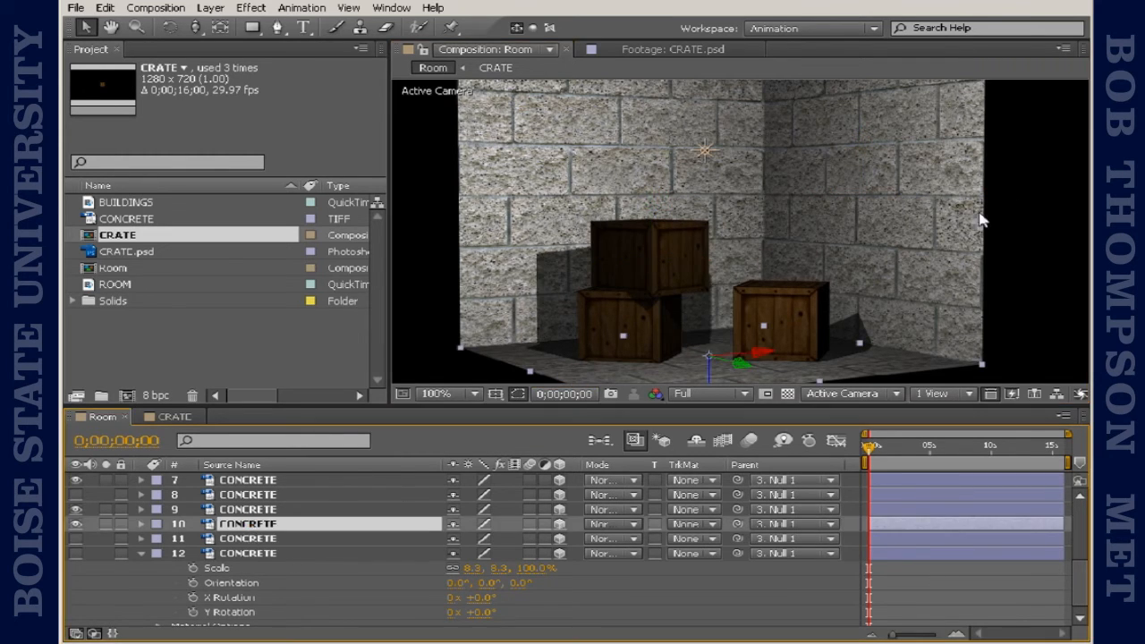
pyautogui.click(267, 509)
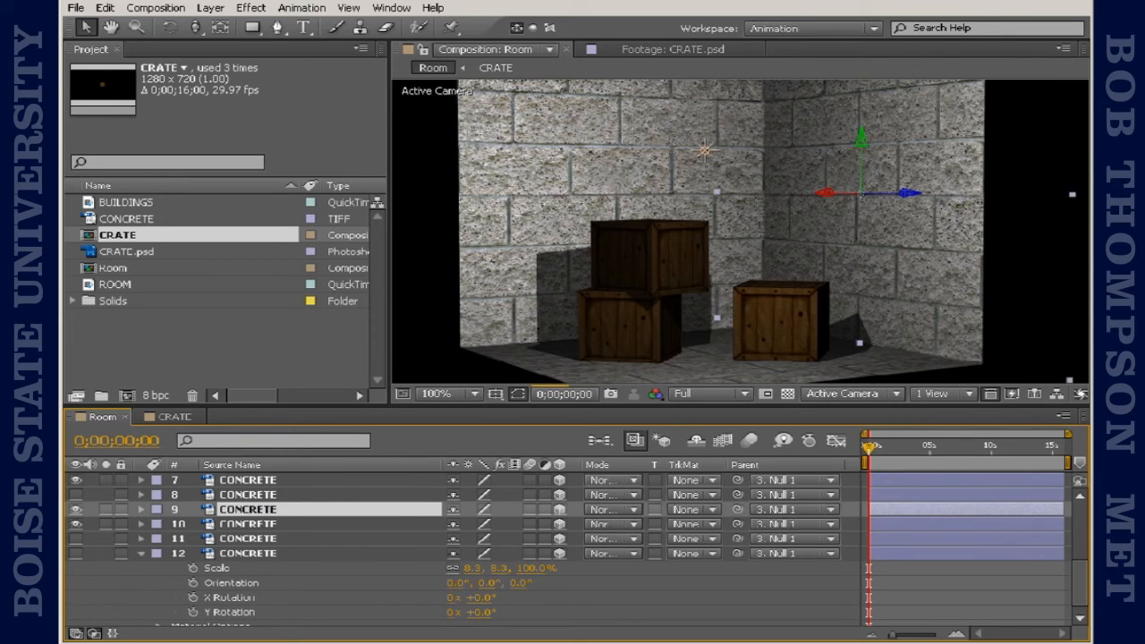
pyautogui.press('Return')
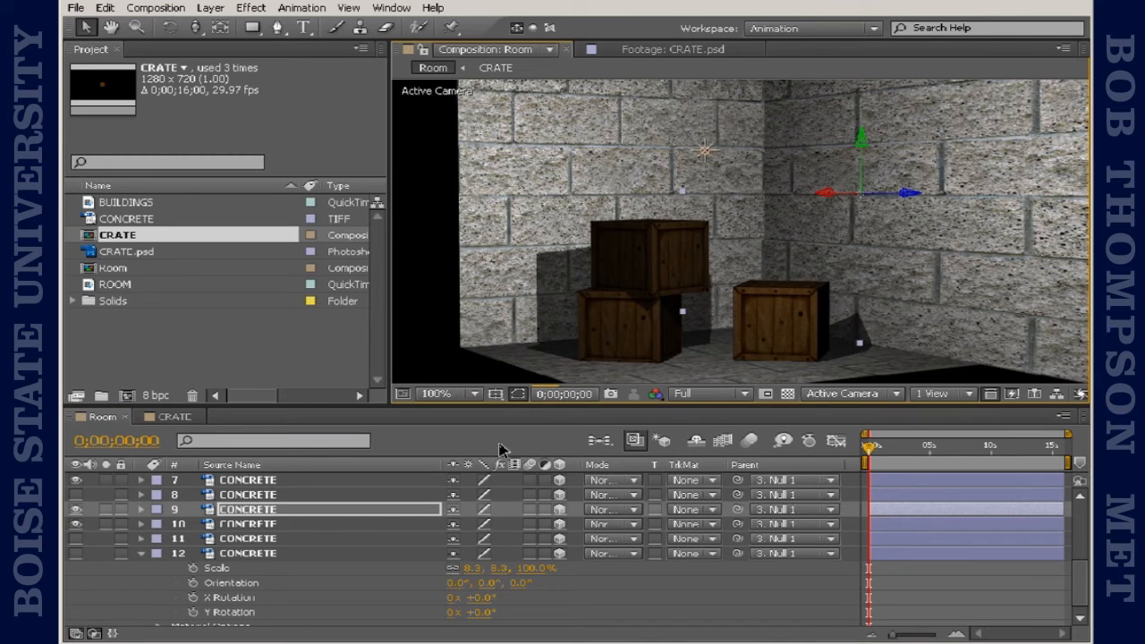
pyautogui.click(263, 481)
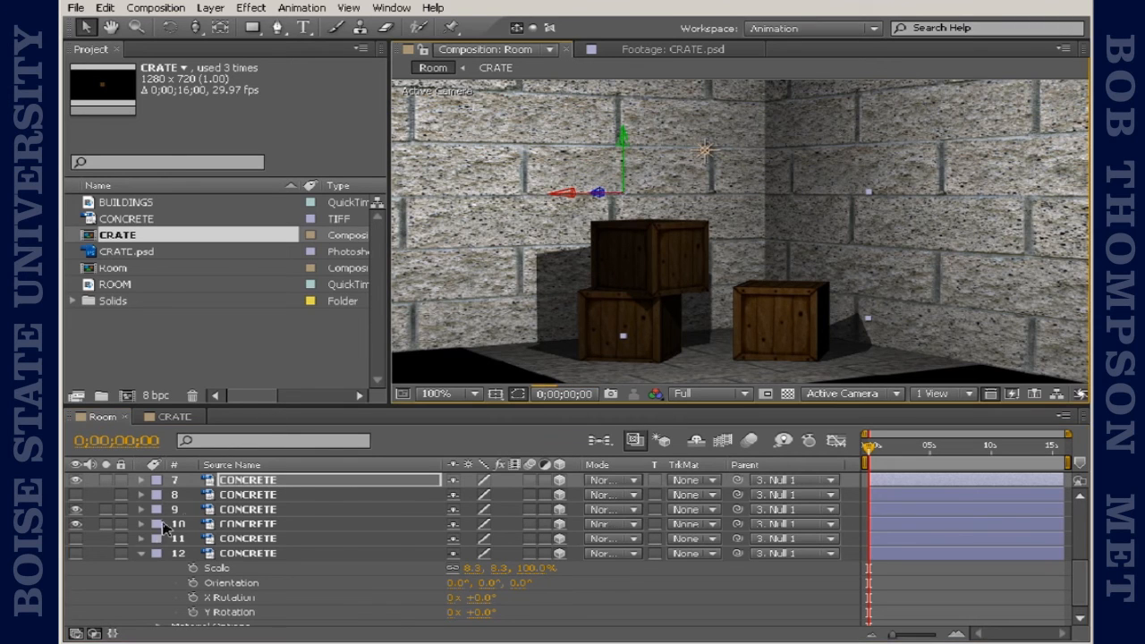
# - Scale the CONCRETE floor, layer 10, to 33.3, 33.3, 400%
pyautogui.click(247, 525)
pyautogui.press('s')
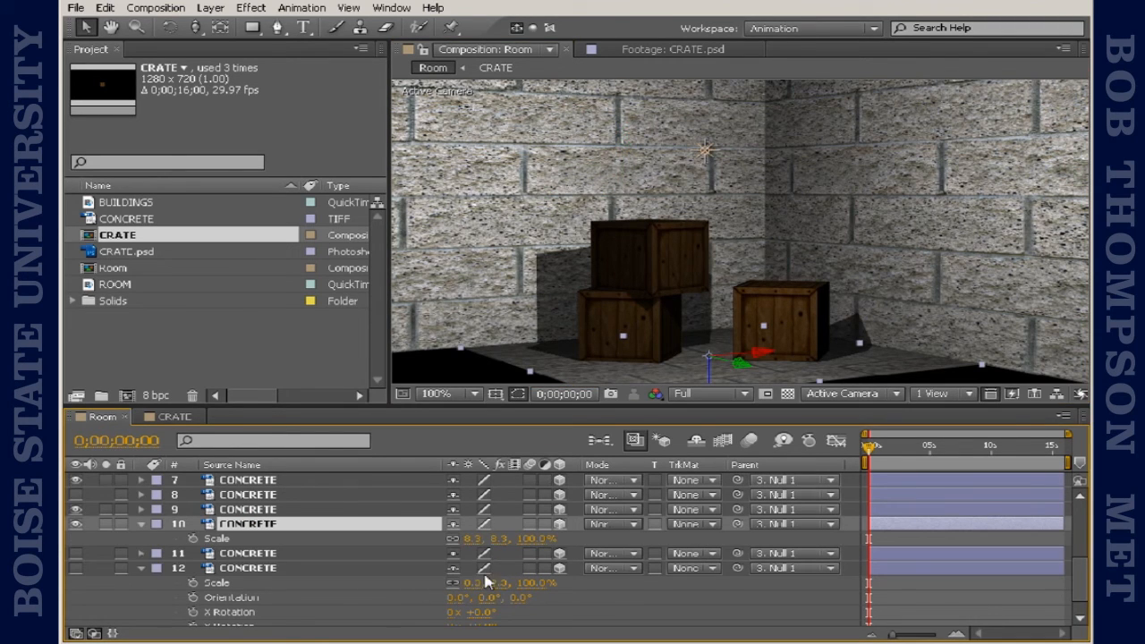
pyautogui.moveTo(499, 550); pyautogui.dragTo(514, 550)
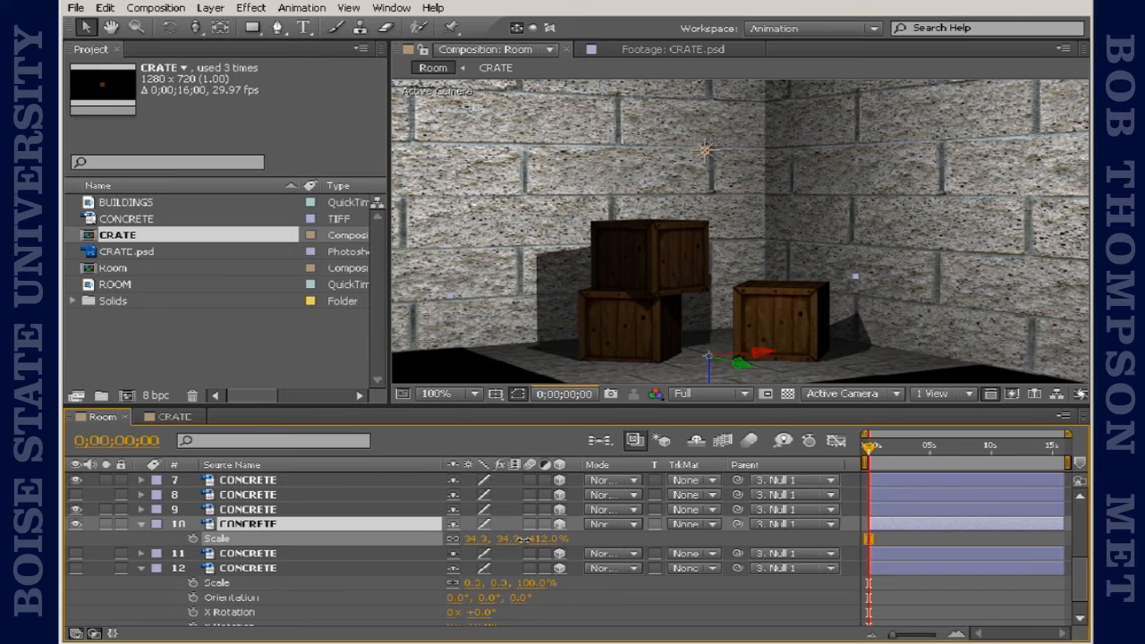
pyautogui.press('Return')
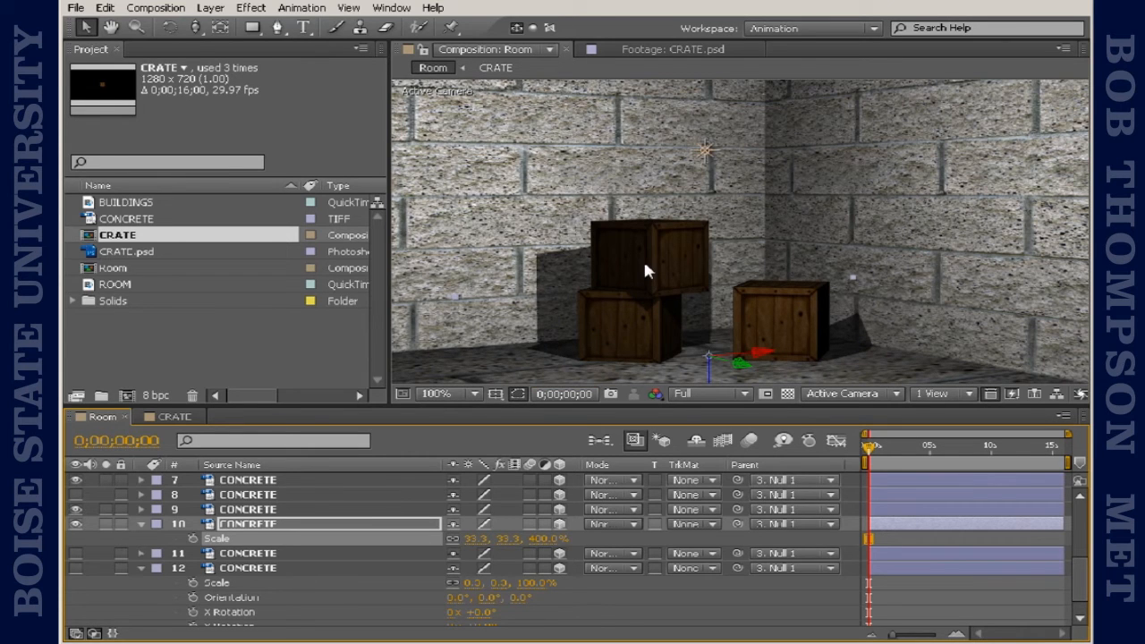
# - Enlarge the composition view, then move the camera closer and orbit it to look down on the crates from a higher angle
pyautogui.moveTo(533, 404); pyautogui.dragTo(532, 552)
pyautogui.moveTo(387, 416); pyautogui.dragTo(228, 418)
pyautogui.press('y')
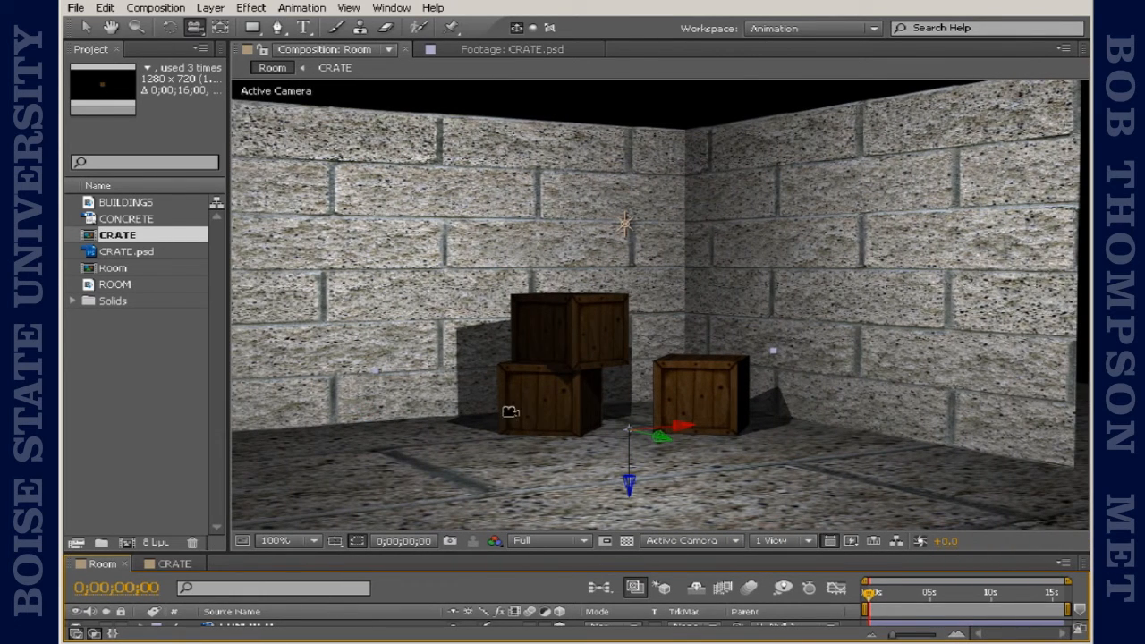
pyautogui.moveTo(524, 430); pyautogui.dragTo(545, 334)
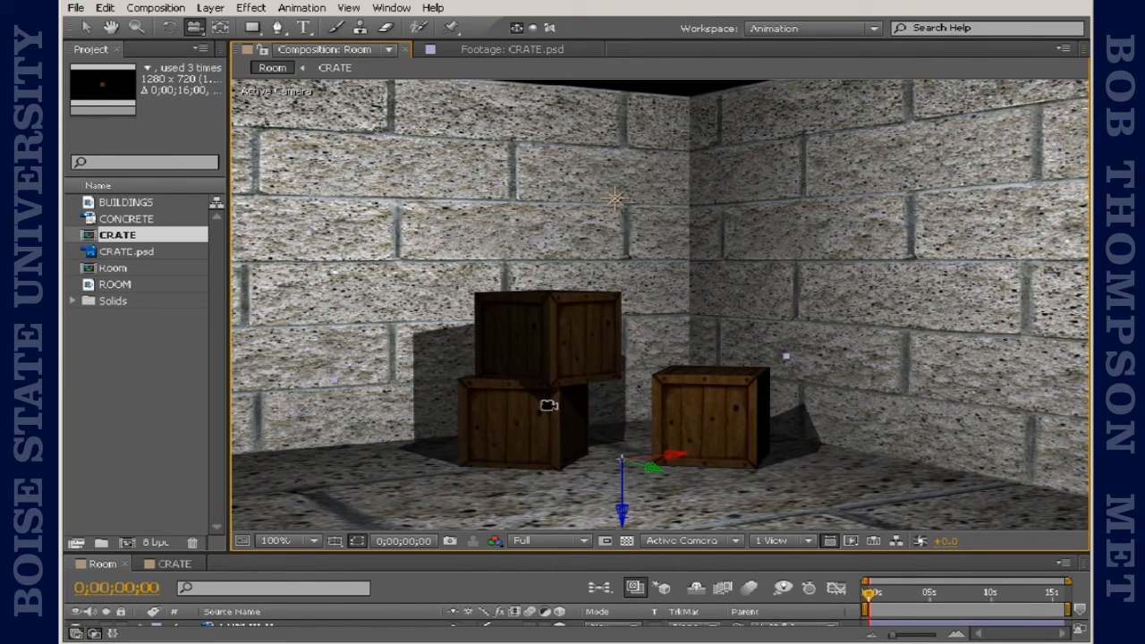
pyautogui.press('c')
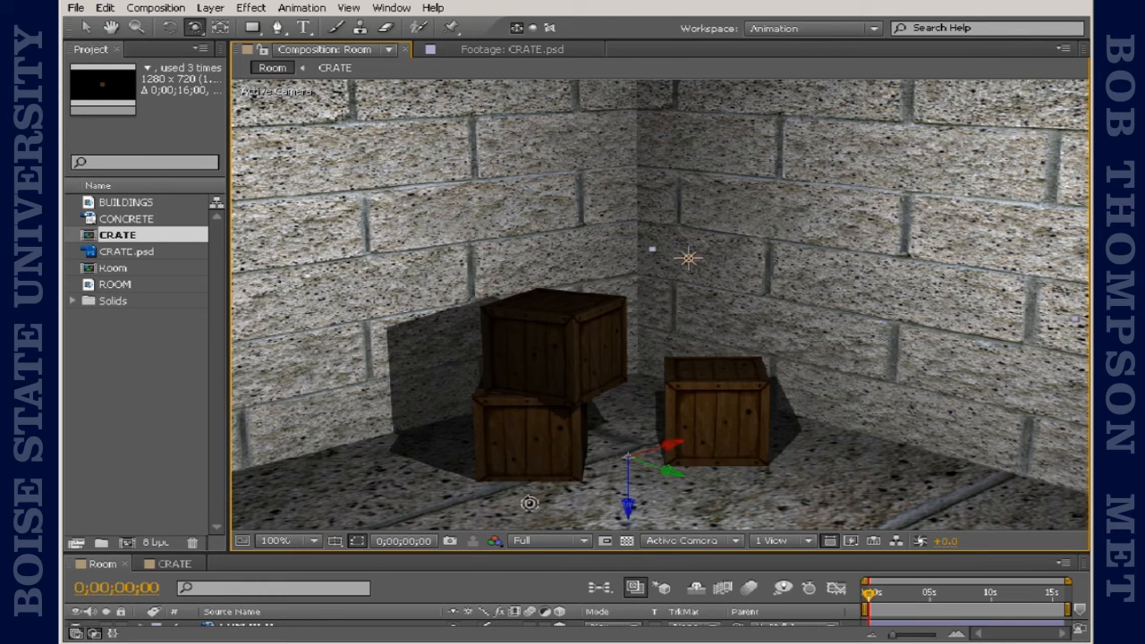
pyautogui.moveTo(469, 504); pyautogui.dragTo(469, 501)
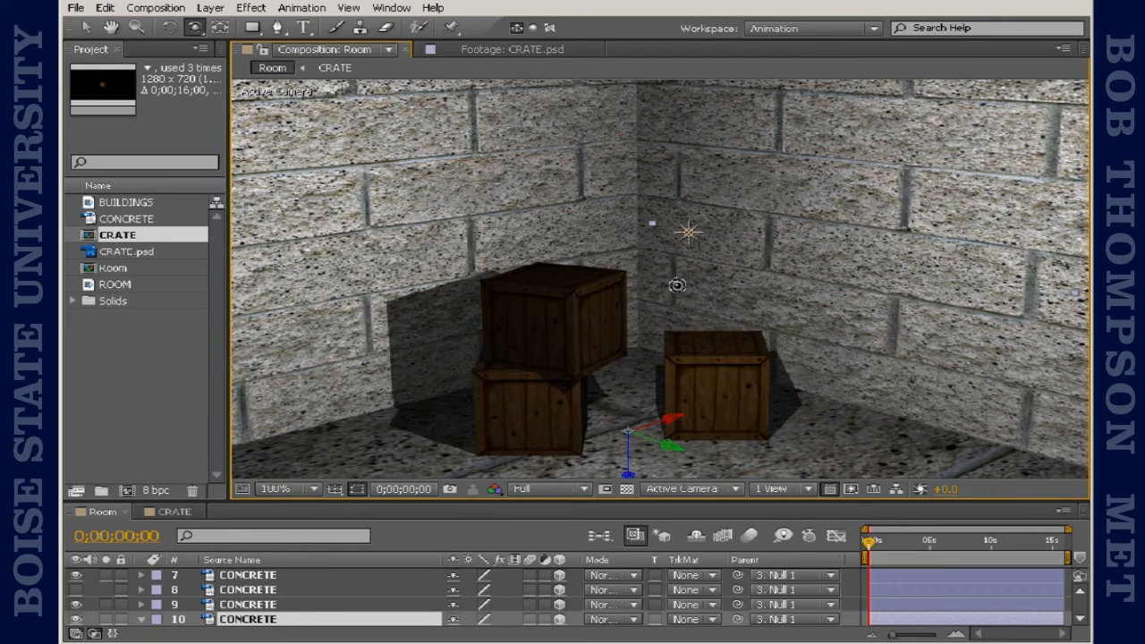
# - Open the BUILDINGS footage and scrub through it to 0;00;01;13 to examine the moving 3D buildings
pyautogui.doubleClick(143, 204)
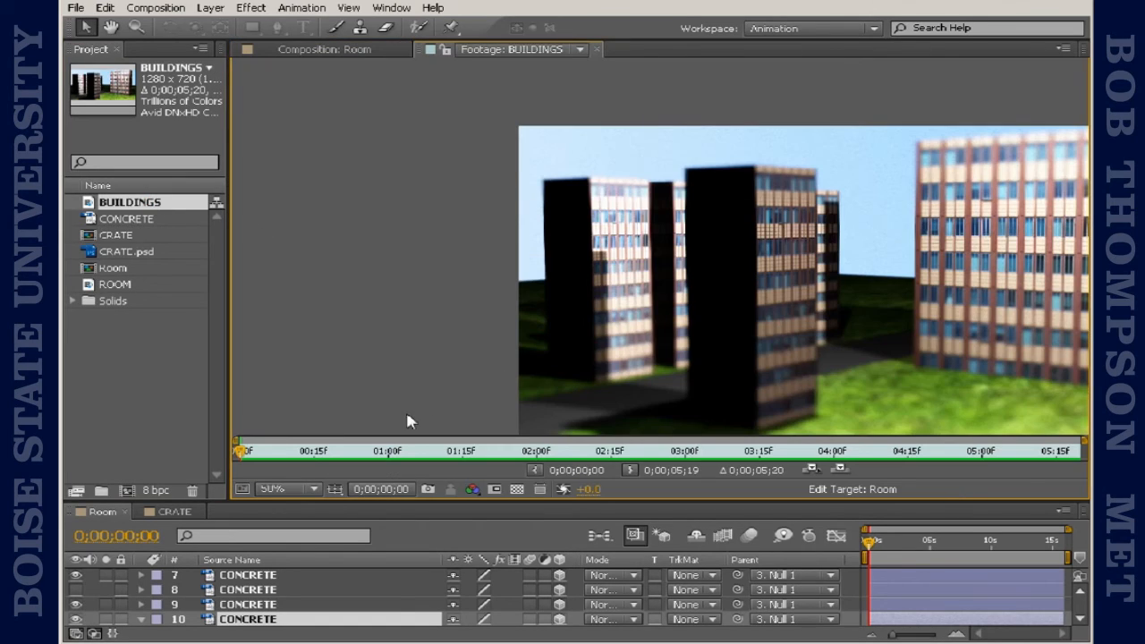
pyautogui.moveTo(707, 320); pyautogui.dragTo(511, 256)
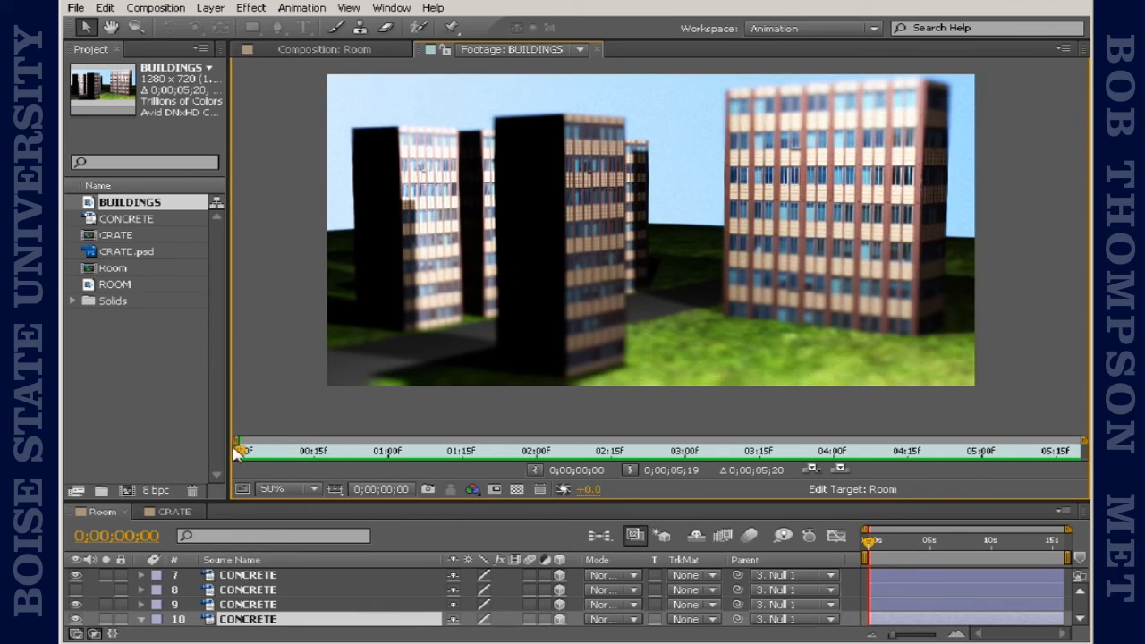
pyautogui.moveTo(240, 456); pyautogui.dragTo(274, 483)
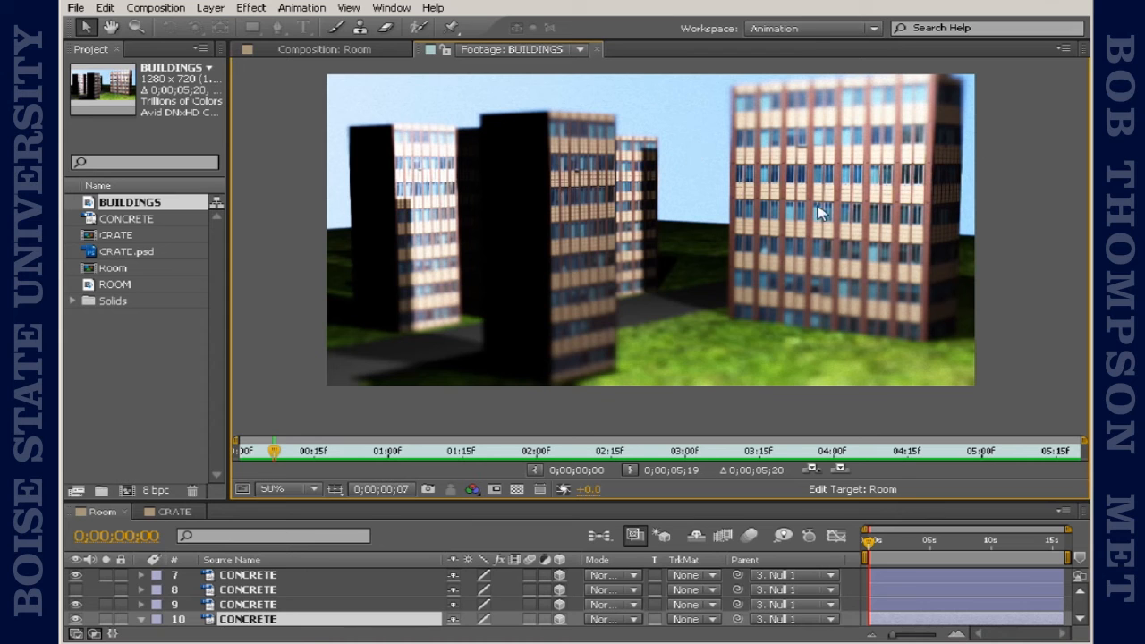
pyautogui.moveTo(320, 444); pyautogui.dragTo(453, 469)
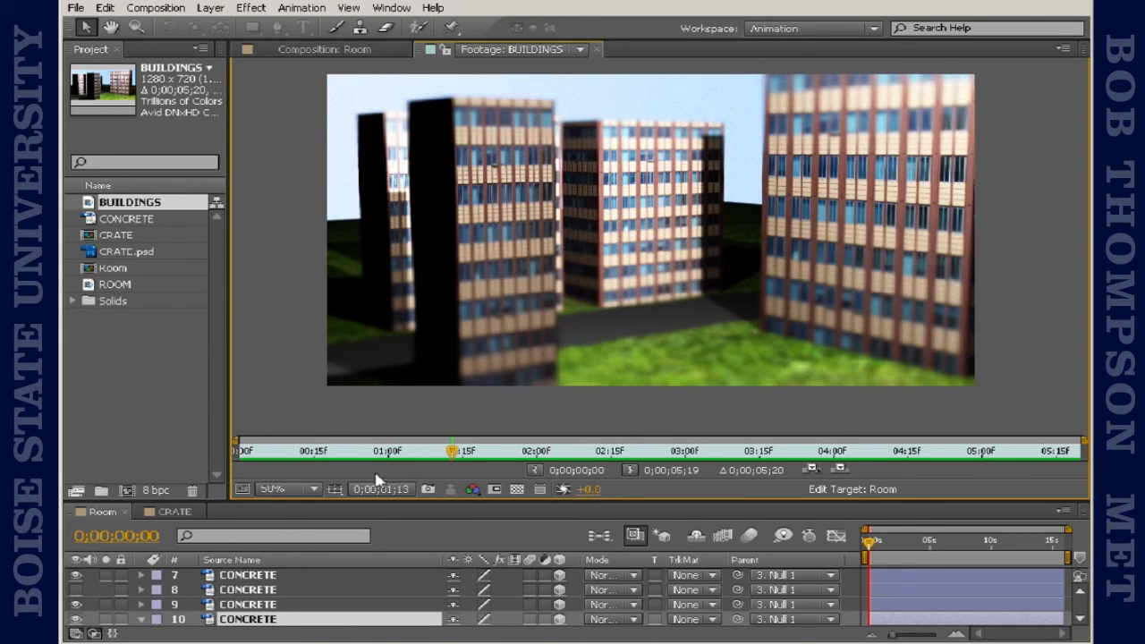
# - Return to the Room composition and pan the view to show more of the floor in front of the crates
pyautogui.click(331, 51)
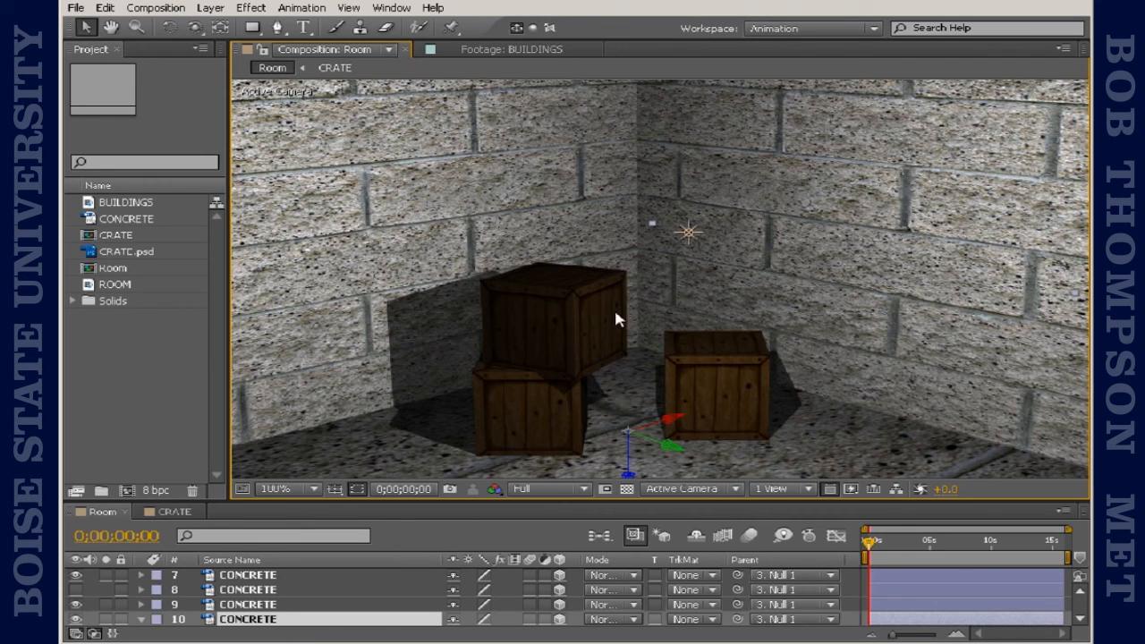
pyautogui.moveTo(589, 330); pyautogui.dragTo(621, 263)
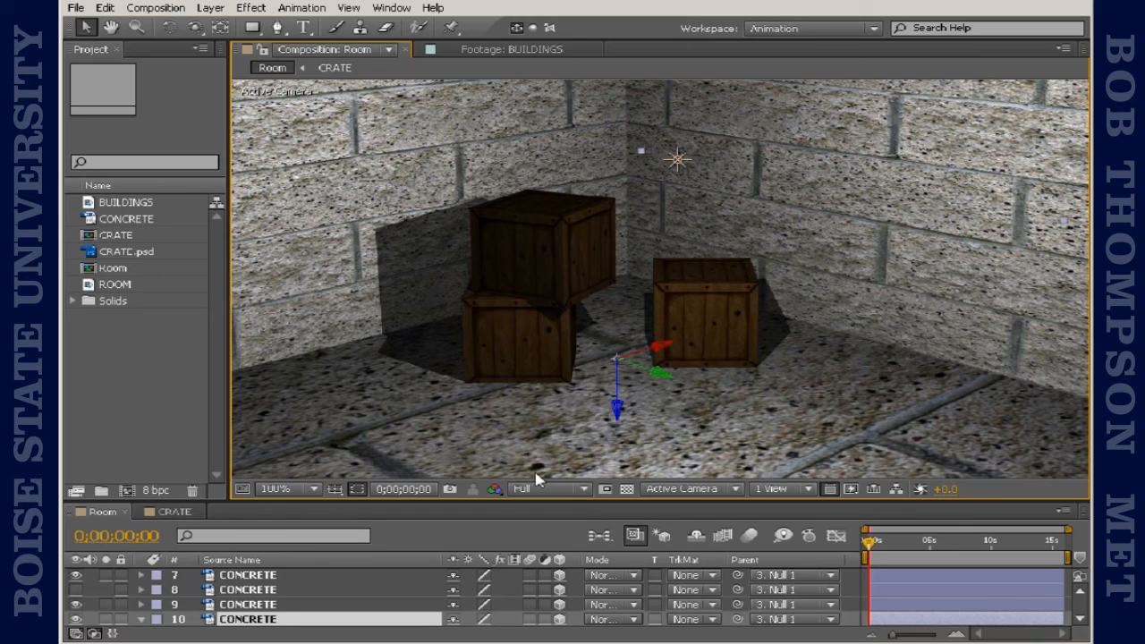
# - Open the CRATE composition, view the box from Custom View 1, and deselect its layers to examine its three-dimensional shape
pyautogui.click(174, 512)
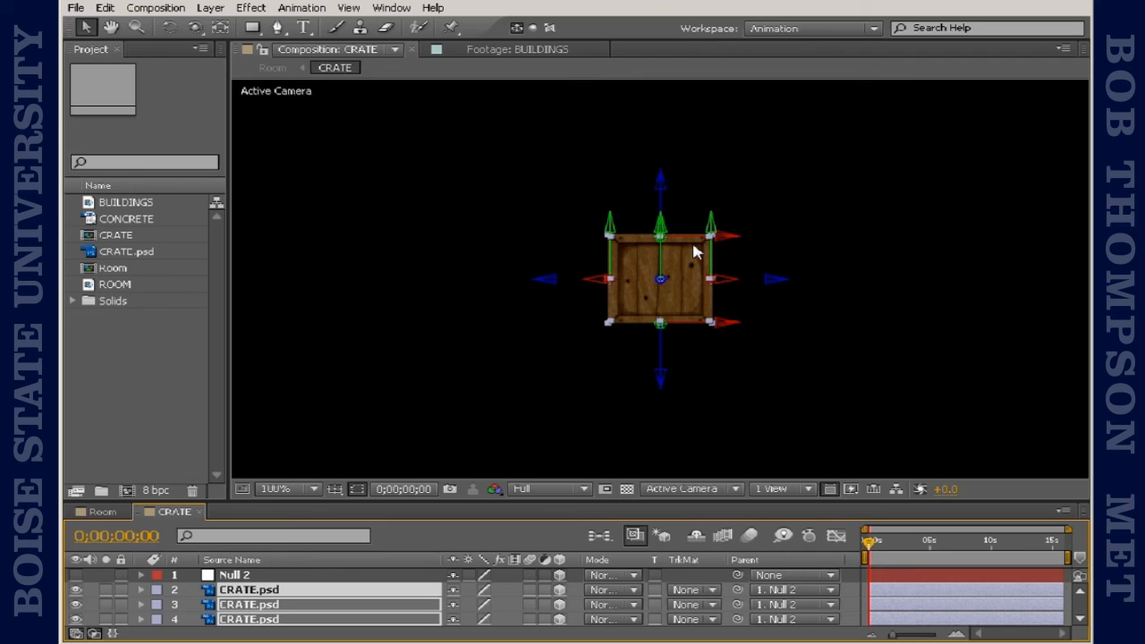
pyautogui.click(542, 489)
pyautogui.click(684, 489)
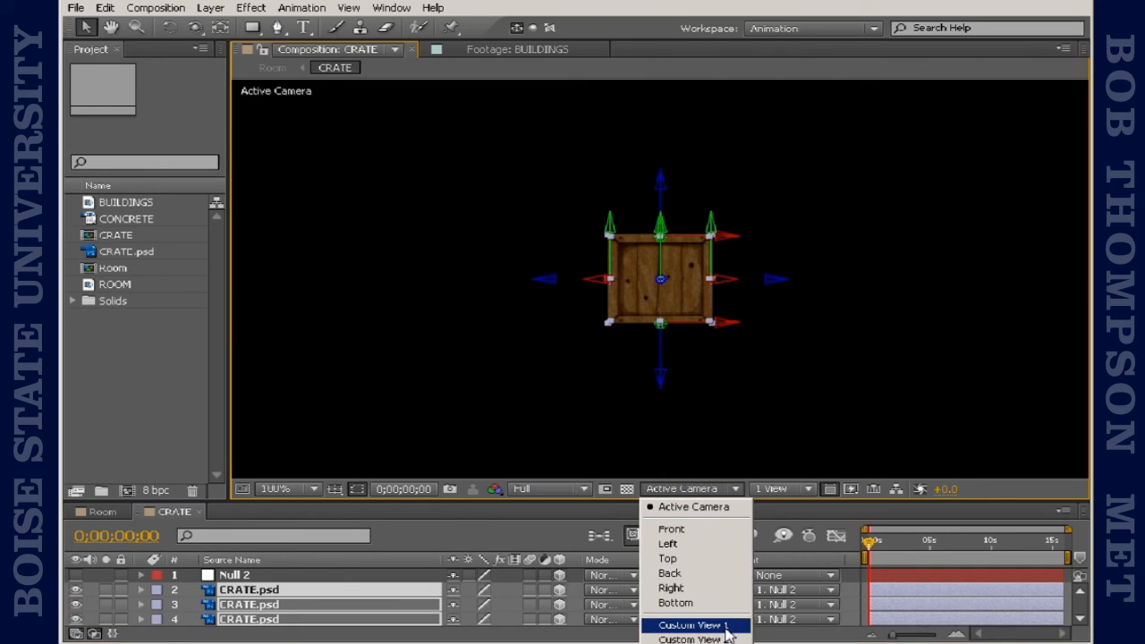
pyautogui.click(686, 621)
pyautogui.click(751, 436)
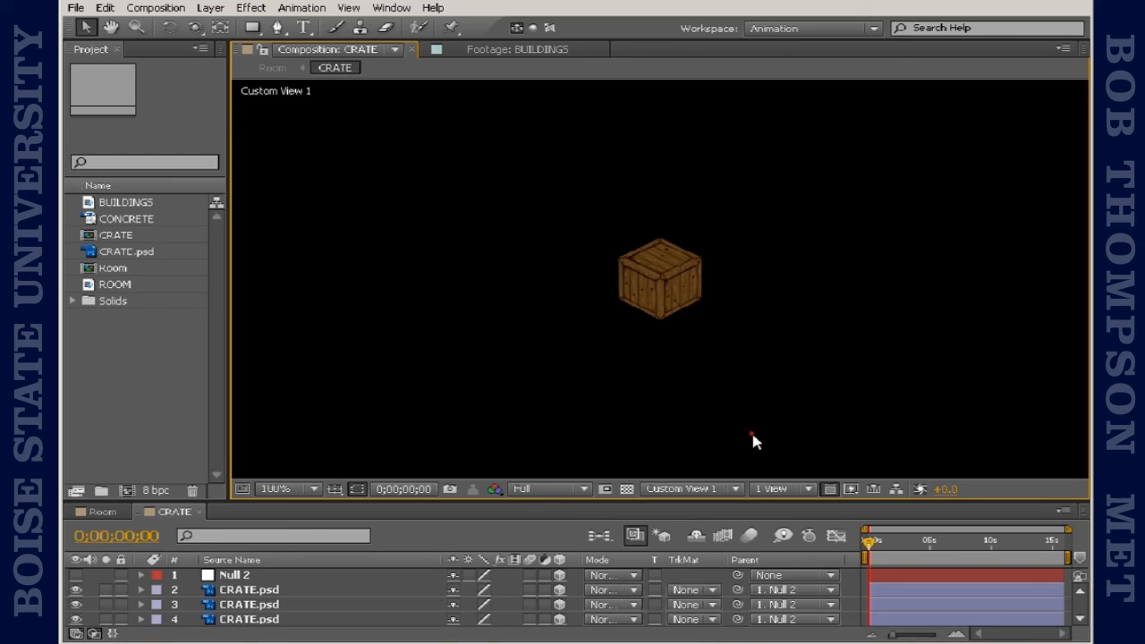
# - Restore the CRATE composition's view to Active Camera and go back to the Room composition
pyautogui.click(680, 489)
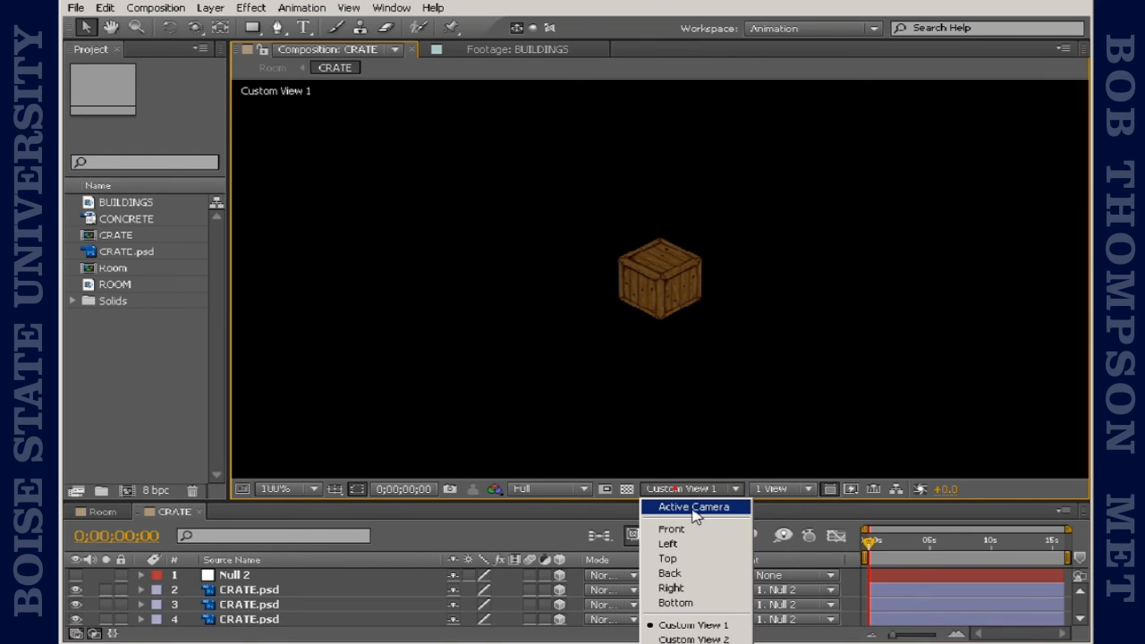
pyautogui.click(689, 517)
pyautogui.click(100, 512)
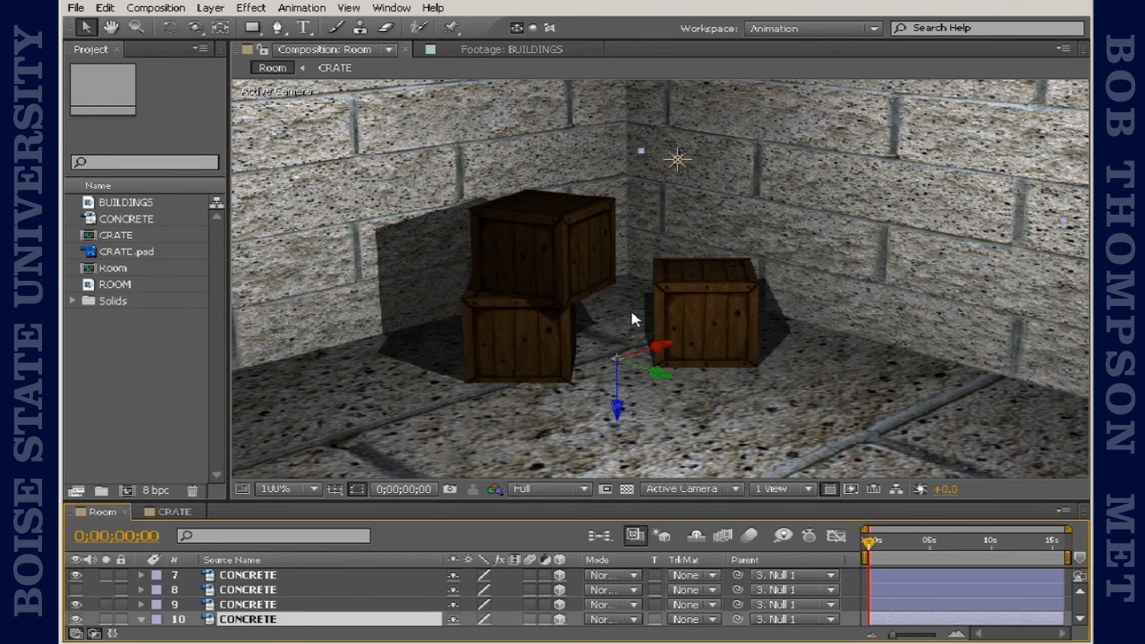